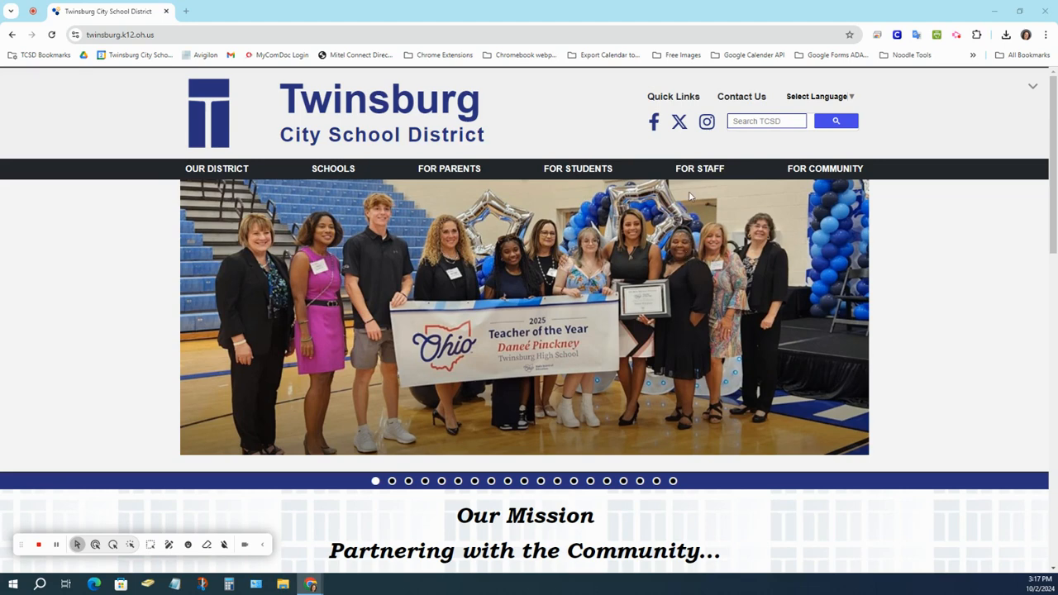
# Bring up the FOR STAFF links menu on the Twinsburg City School District site.
pyautogui.moveTo(697, 177)
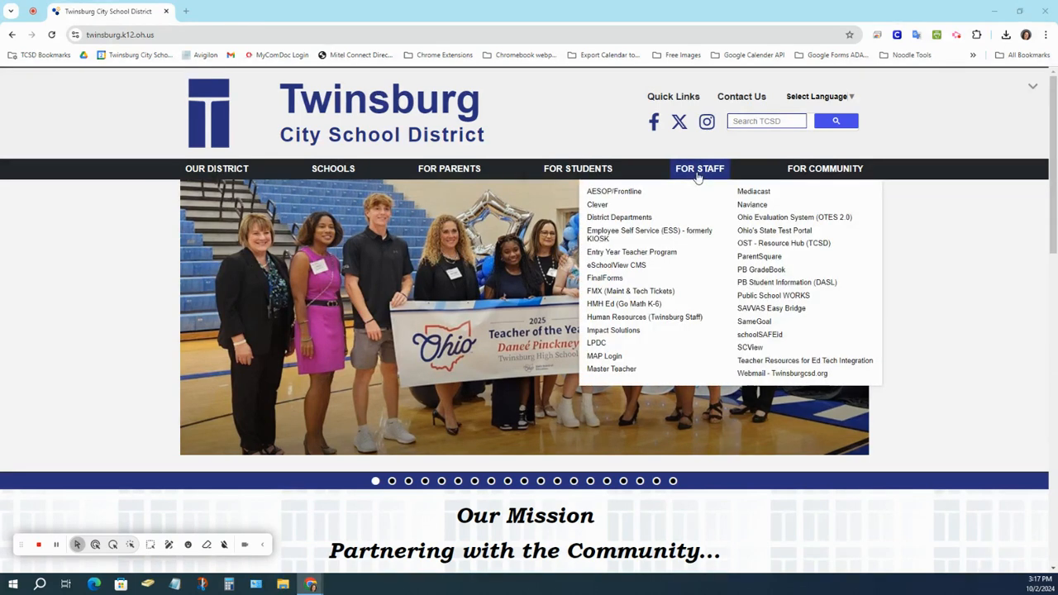
# Open ParentSquare from the staff links and sign in with the staff Google account.
pyautogui.click(750, 258)
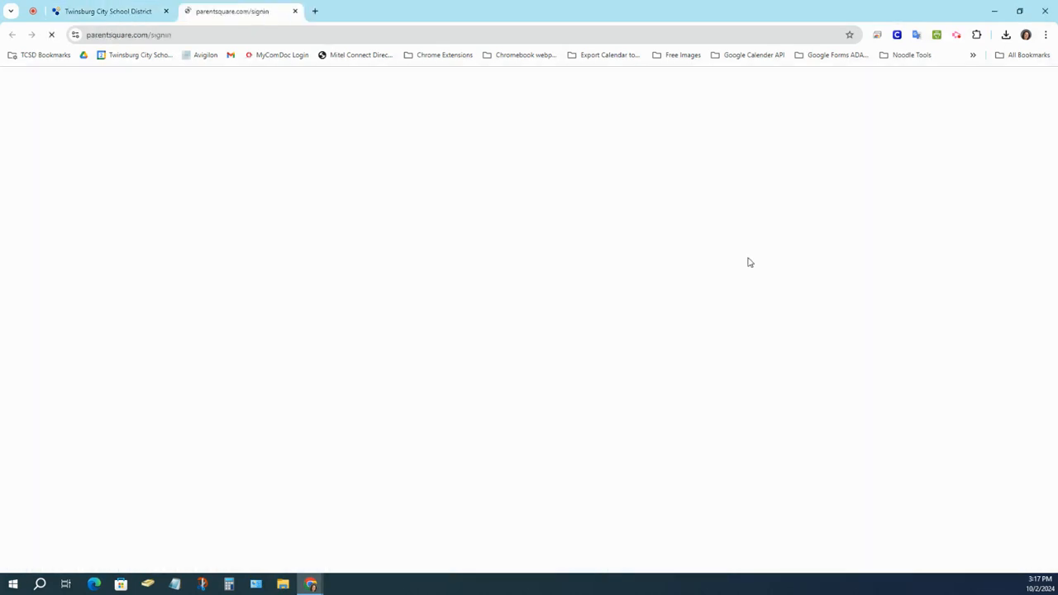
pyautogui.click(620, 341)
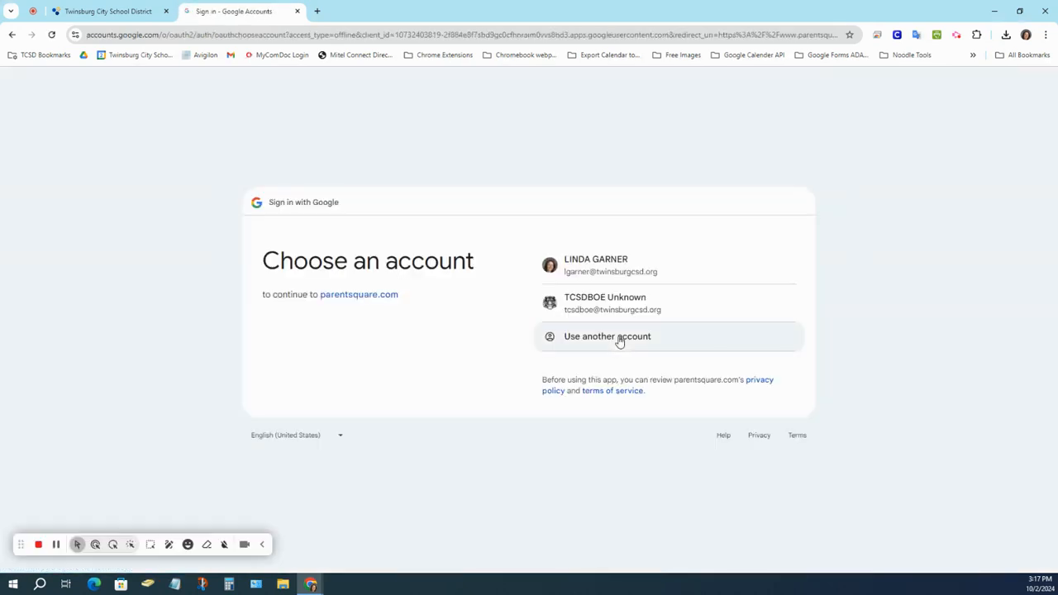
pyautogui.click(609, 263)
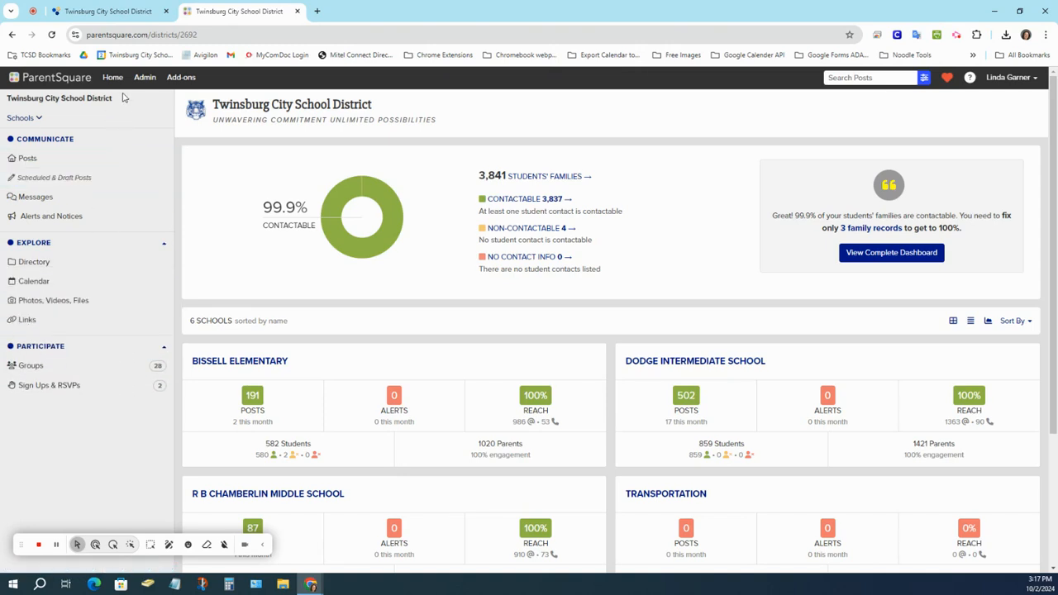
# Go to WILCOX PRIMARY's posts and begin a new Appointment Sign Ups post.
pyautogui.click(40, 120)
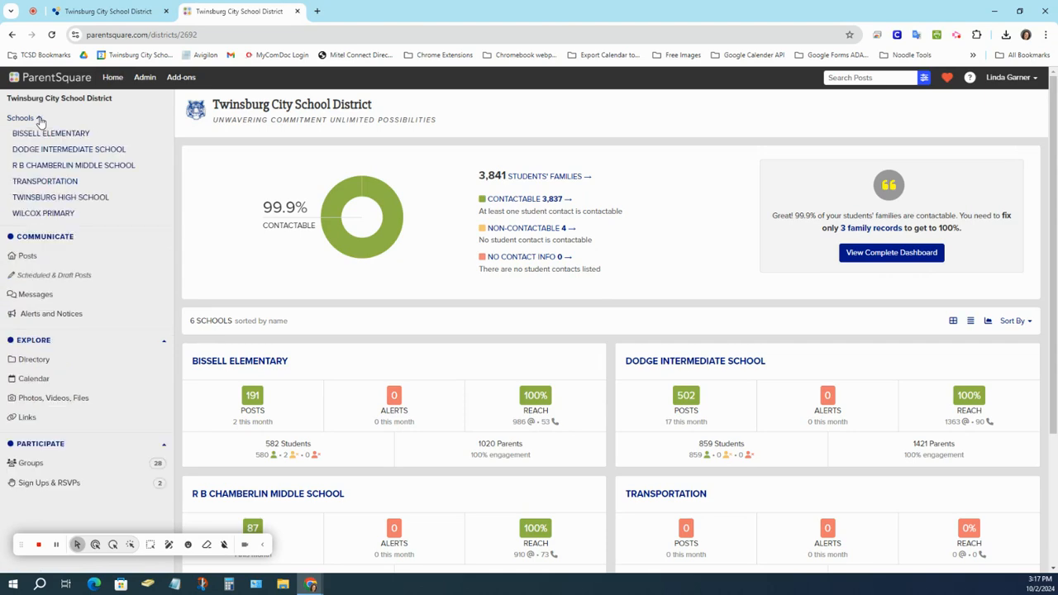
pyautogui.click(55, 216)
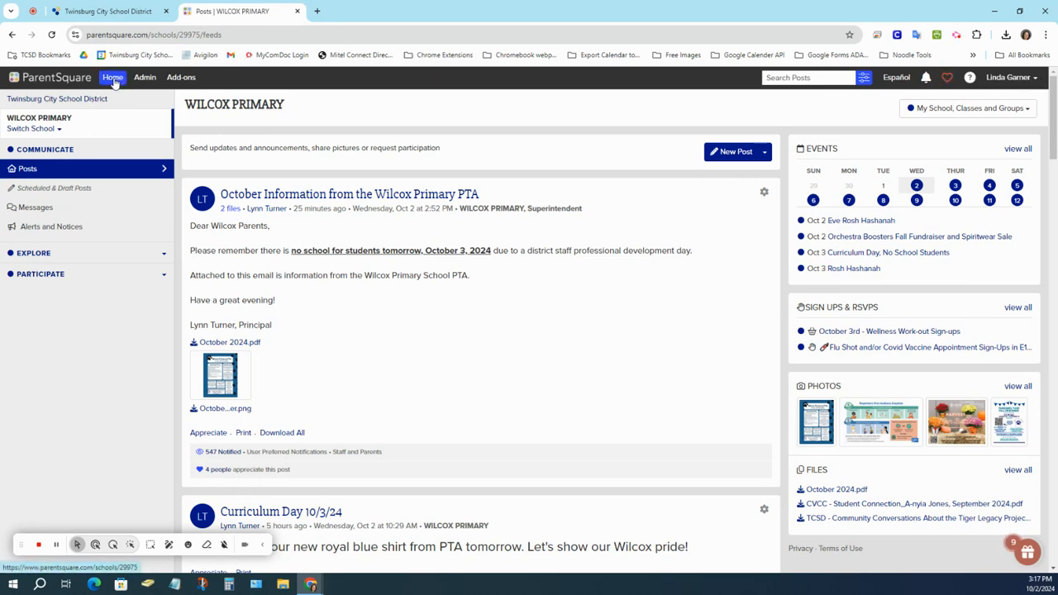
pyautogui.click(47, 172)
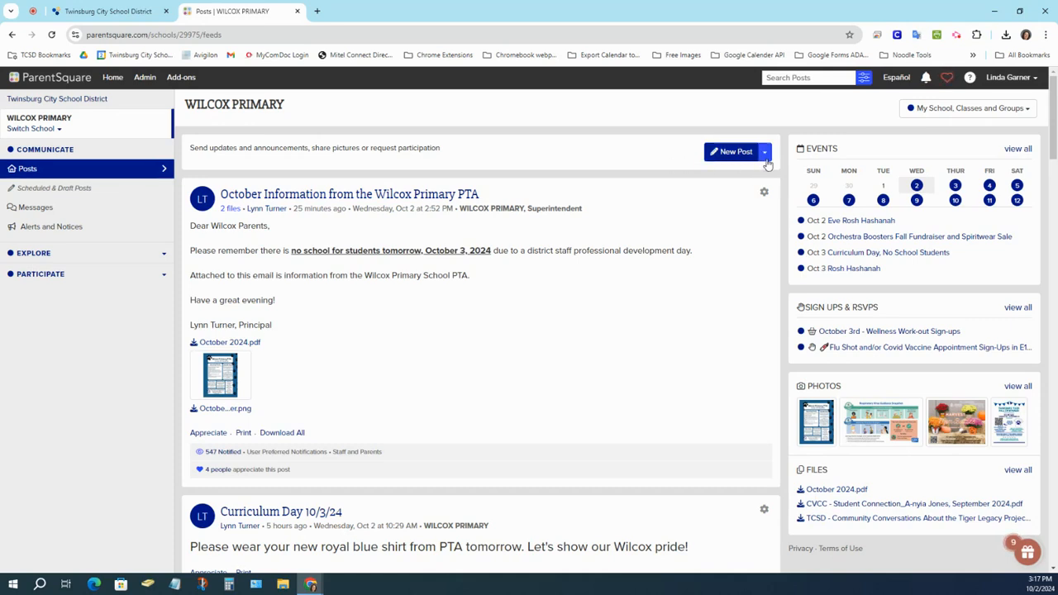
pyautogui.click(765, 153)
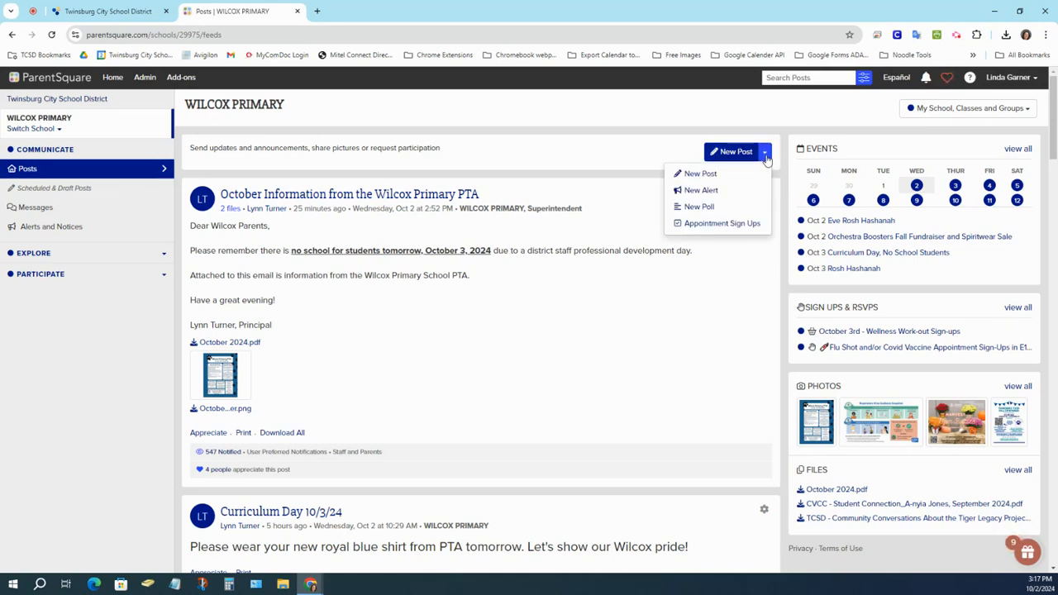
pyautogui.click(718, 223)
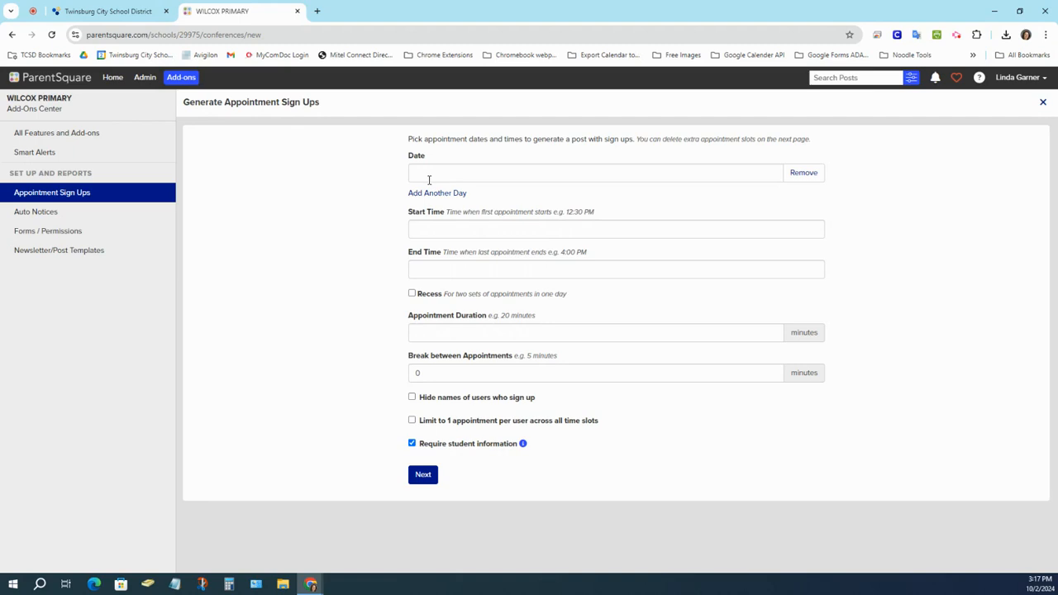
# Pick October 28 and October 30, 2024 as the two conference days.
pyautogui.click(428, 179)
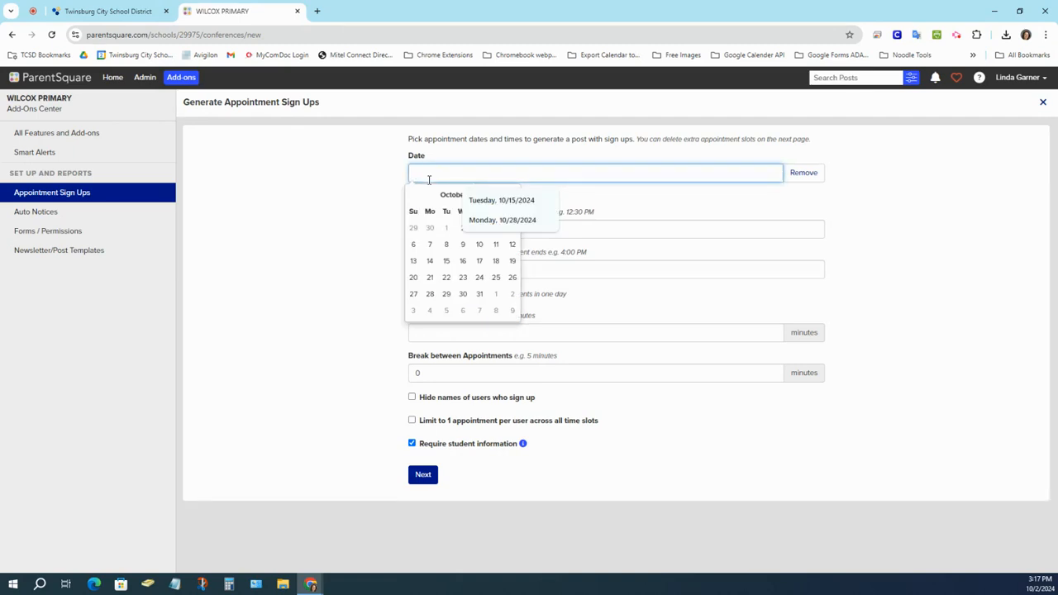
pyautogui.click(429, 296)
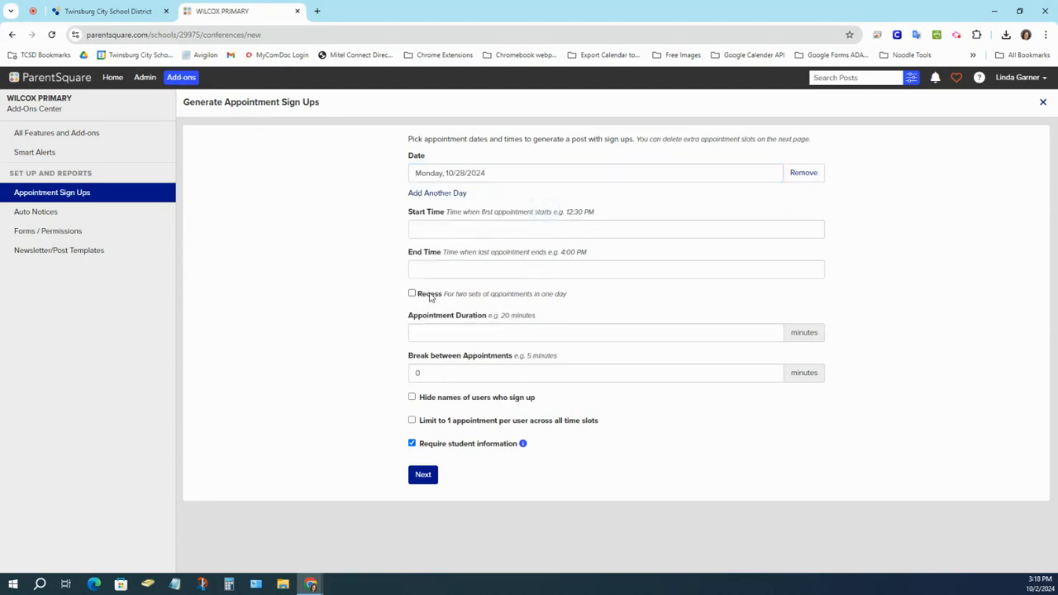
pyautogui.click(445, 195)
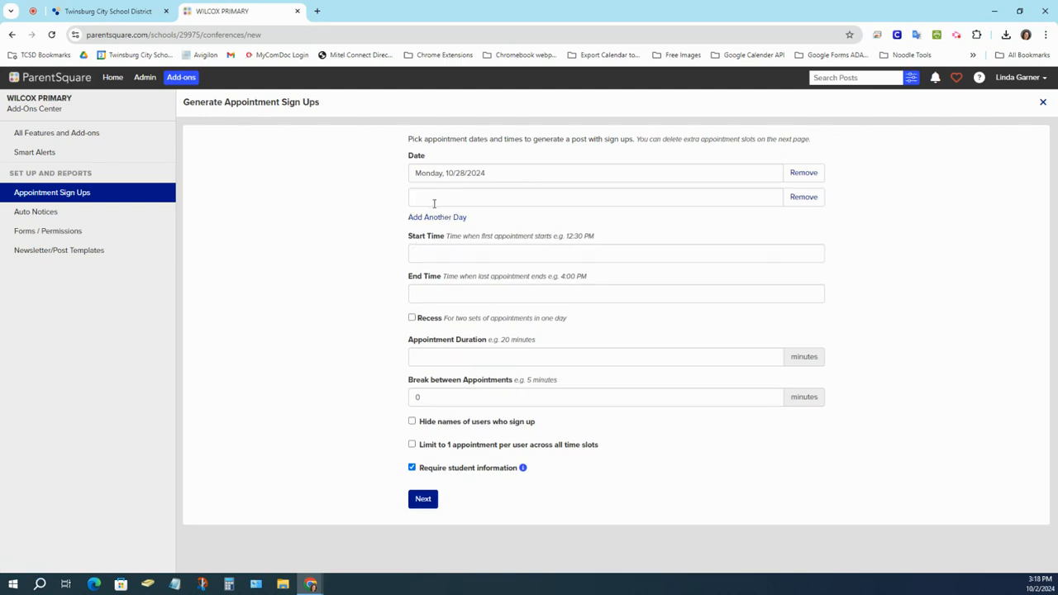
pyautogui.click(433, 198)
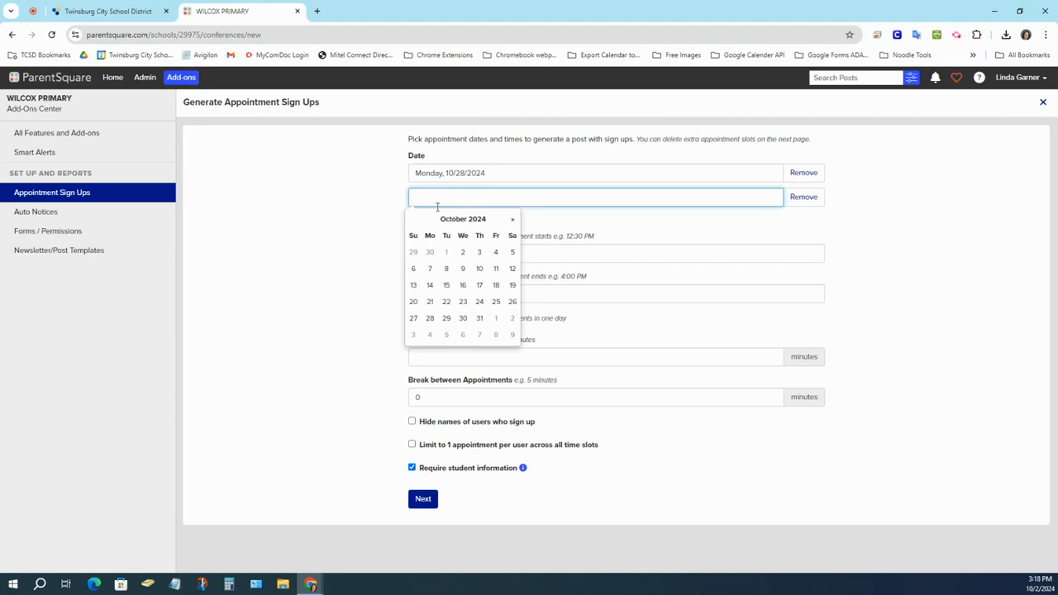
pyautogui.click(464, 321)
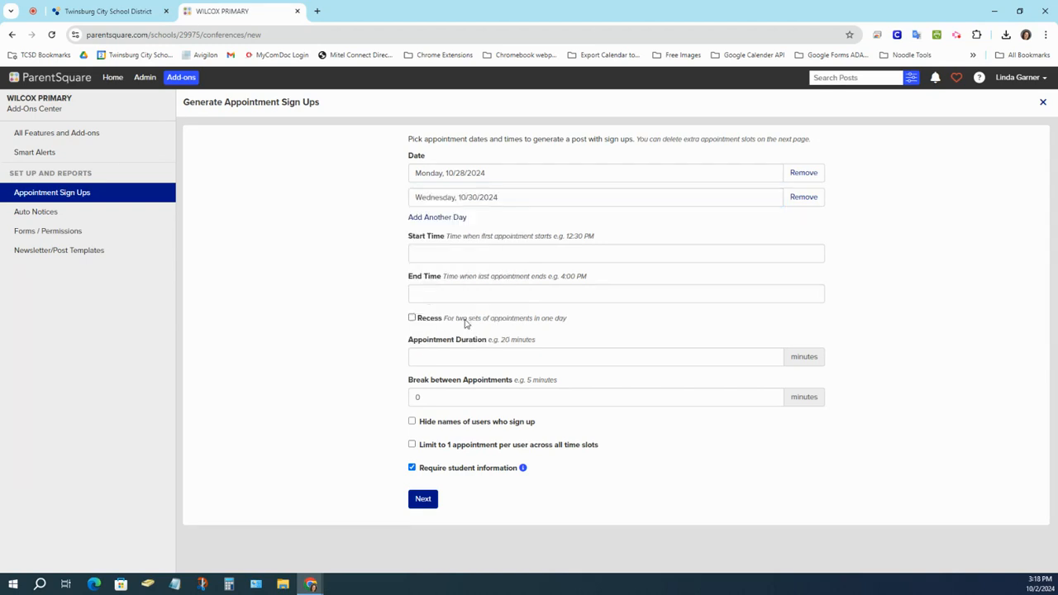
pyautogui.click(419, 251)
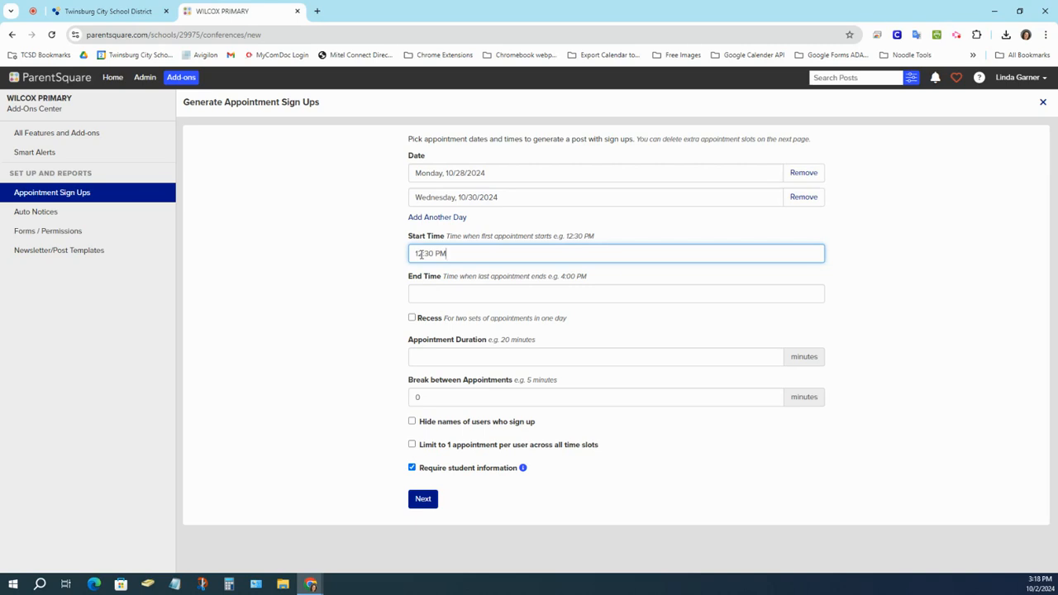
# Set the appointment start time to 04:15 PM.
pyautogui.doubleClick(424, 253)
pyautogui.doubleClick(417, 254)
pyautogui.write('9')
pyautogui.click(443, 254)
pyautogui.click(428, 254)
pyautogui.write('15')
pyautogui.click(446, 254)
pyautogui.write('p')
# Set the appointment end time to 07:30 PM.
pyautogui.click(425, 289)
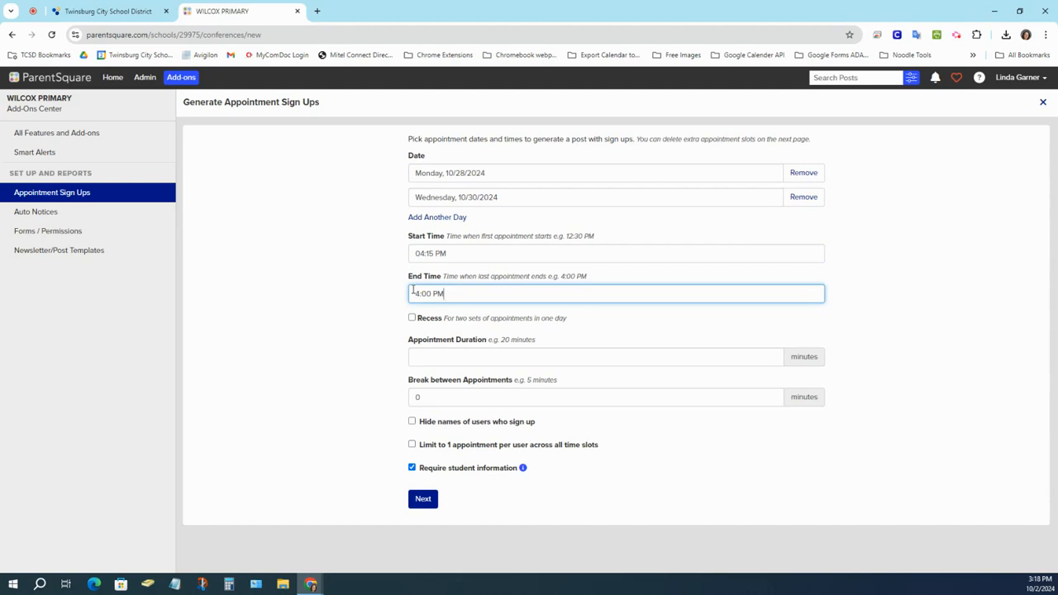
pyautogui.doubleClick(417, 294)
pyautogui.write('07:30p')
# Use 15-minute appointments, hide sign-up names, allow one per user, and generate the slots.
pyautogui.click(450, 356)
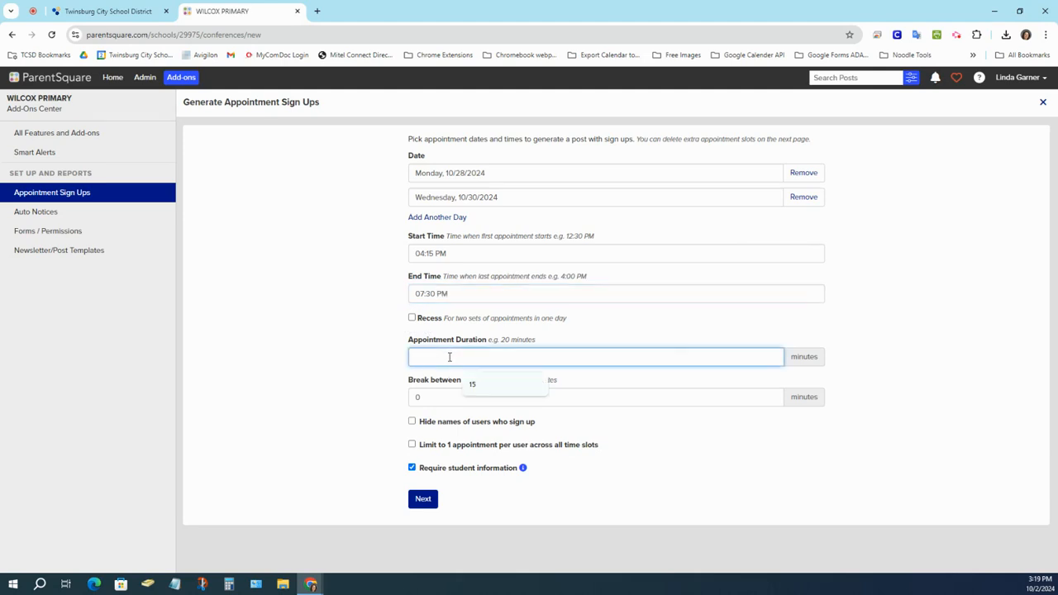
pyautogui.click(473, 383)
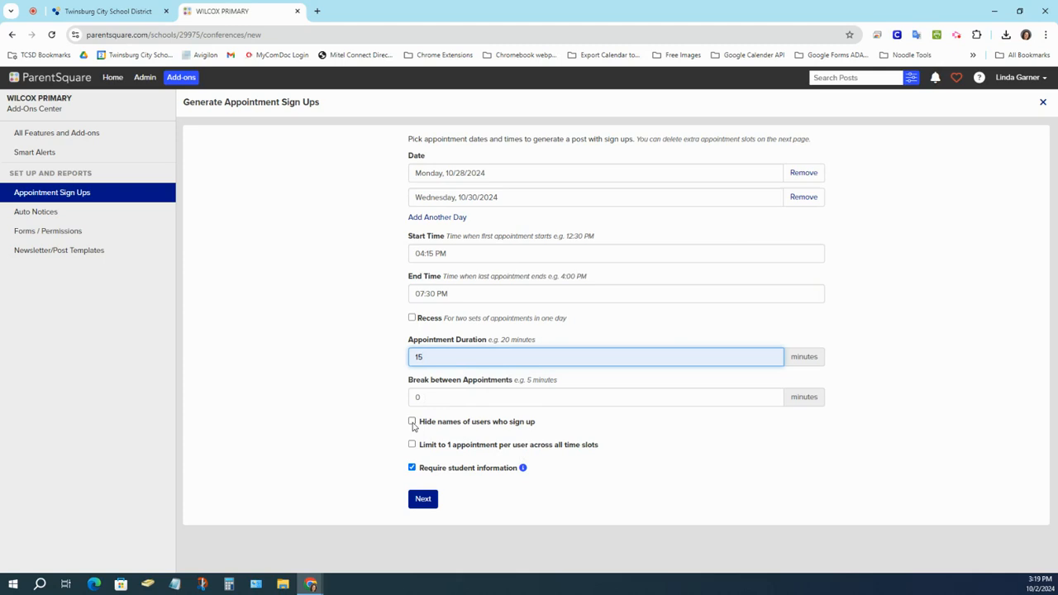
pyautogui.click(413, 424)
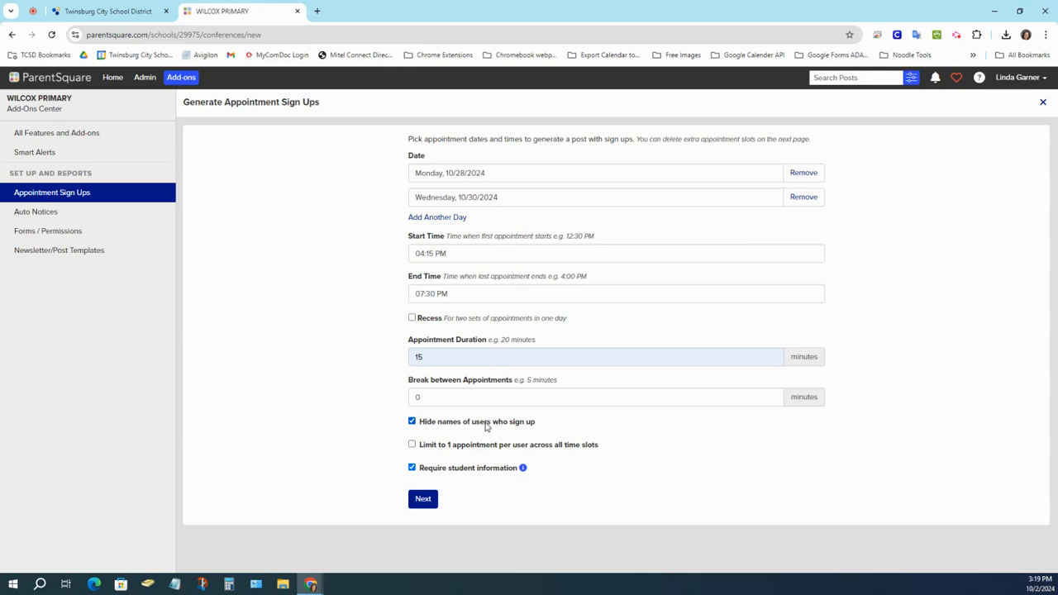
pyautogui.click(412, 447)
pyautogui.moveTo(523, 470)
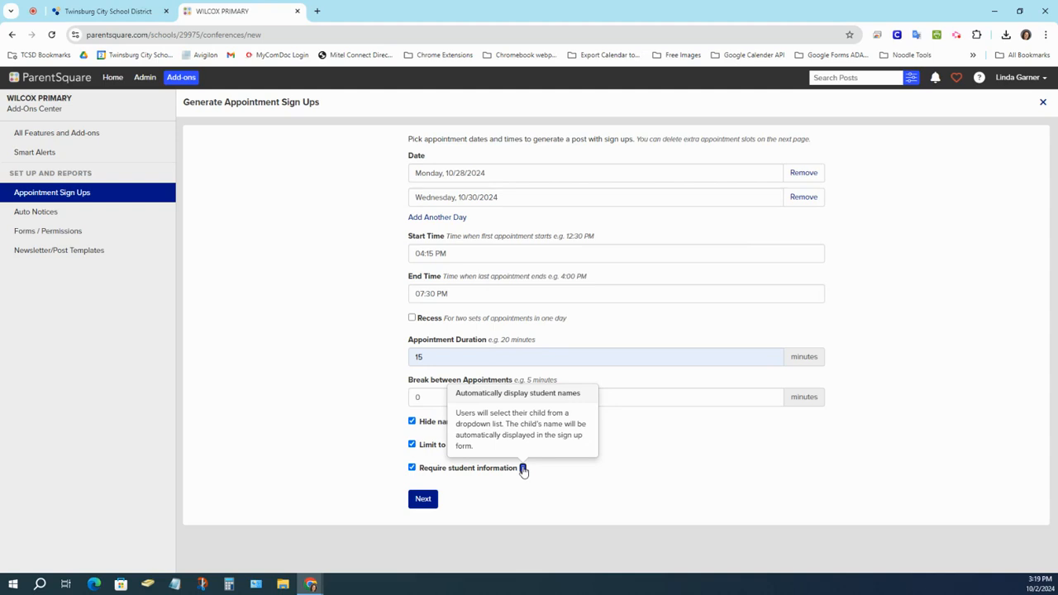
pyautogui.click(422, 501)
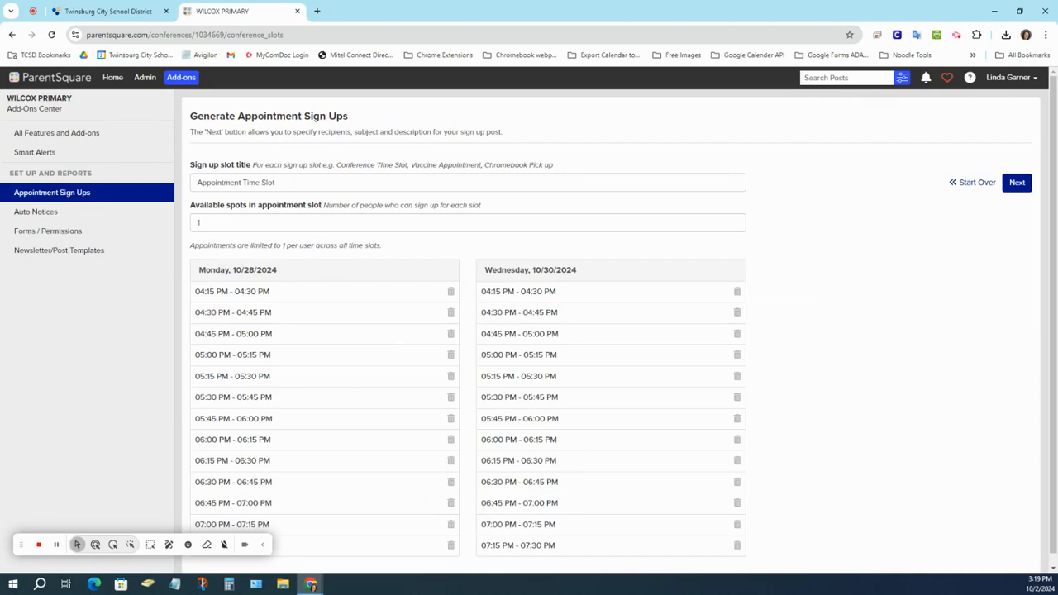
# Title the slots with the Conference Time Slot - Room suggestion, changing C205 to 122.
pyautogui.click(294, 179)
pyautogui.moveTo(293, 179); pyautogui.dragTo(183, 191)
pyautogui.write('Con')
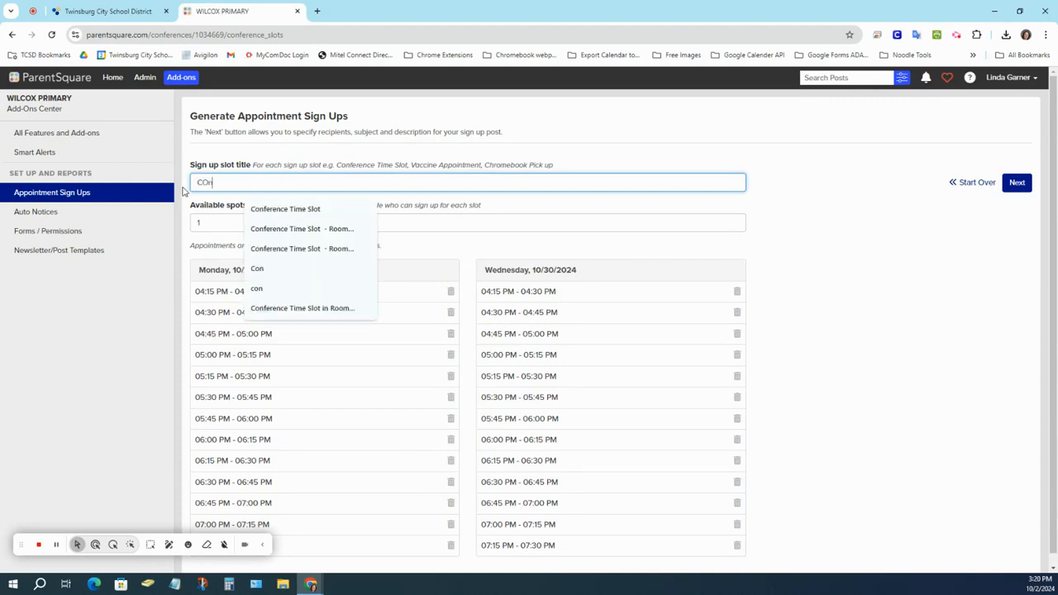
pyautogui.press('BackSpace')
pyautogui.press('BackSpace')
pyautogui.write('on')
pyautogui.click(284, 229)
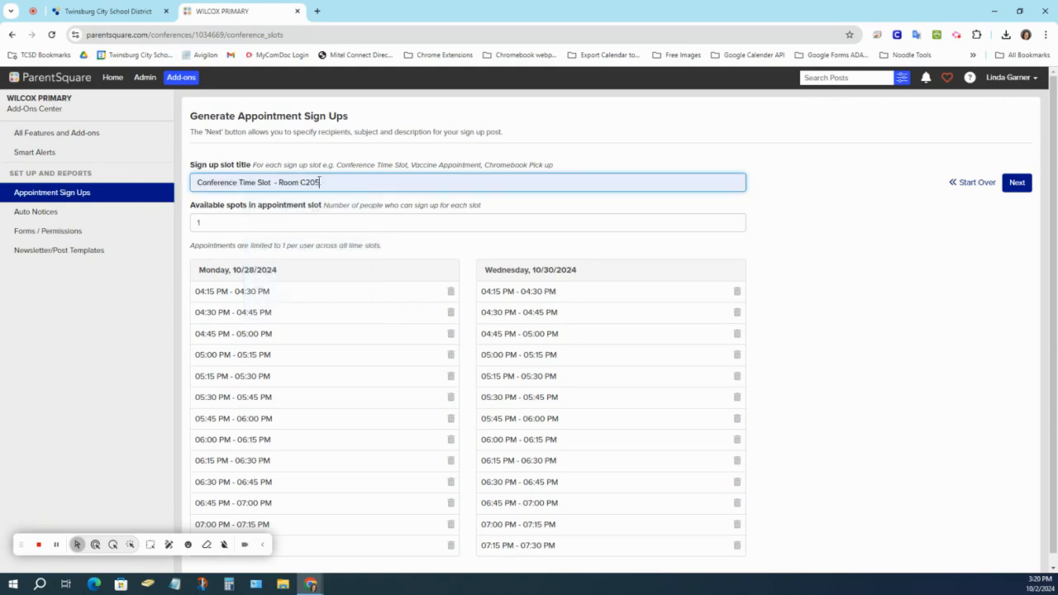
pyautogui.moveTo(320, 182); pyautogui.dragTo(302, 182)
pyautogui.write('122')
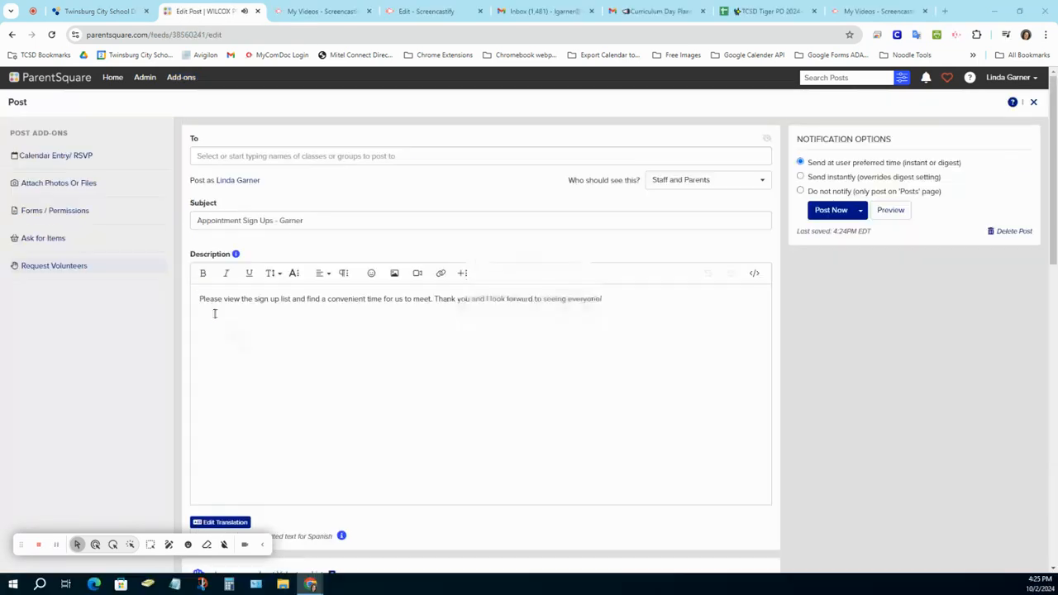
# Search for the teacher's first-grade homeroom class, add it as recipient, then remove it.
pyautogui.click(246, 155)
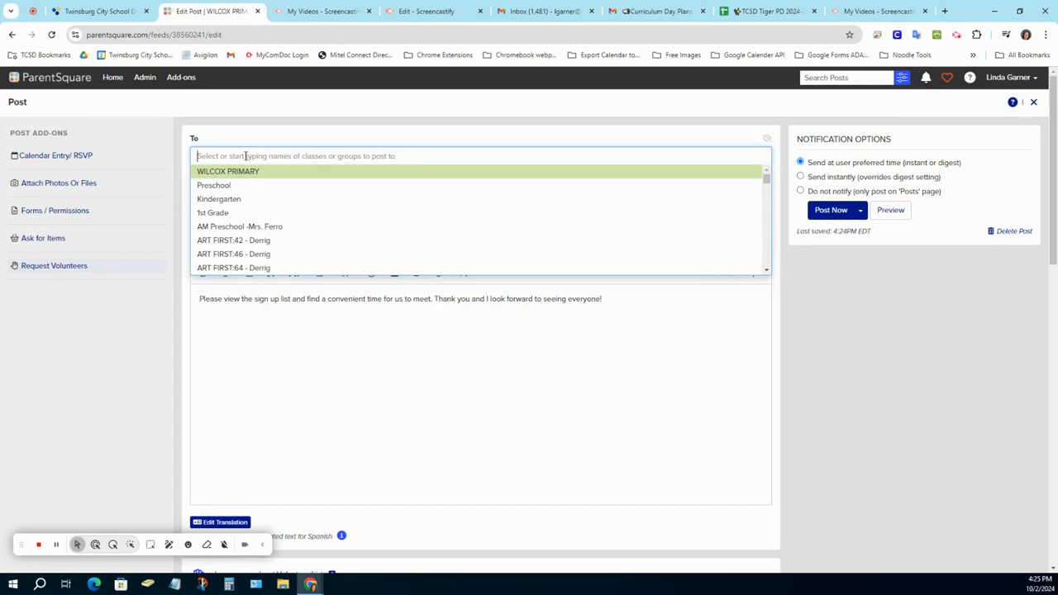
pyautogui.write('browning')
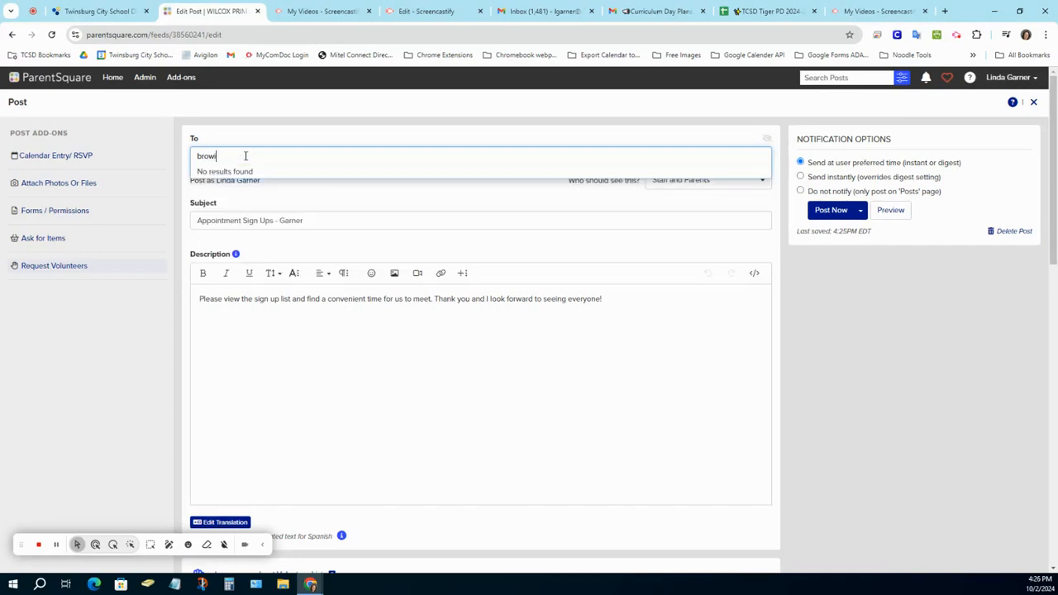
pyautogui.press('BackSpace')
pyautogui.press('BackSpace')
pyautogui.write('ni')
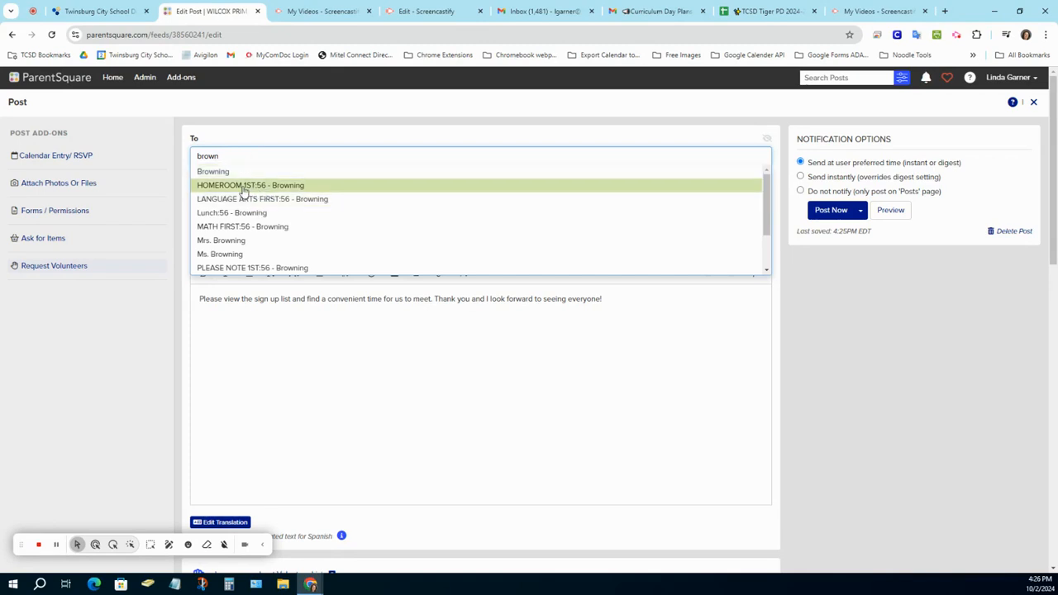
pyautogui.click(241, 186)
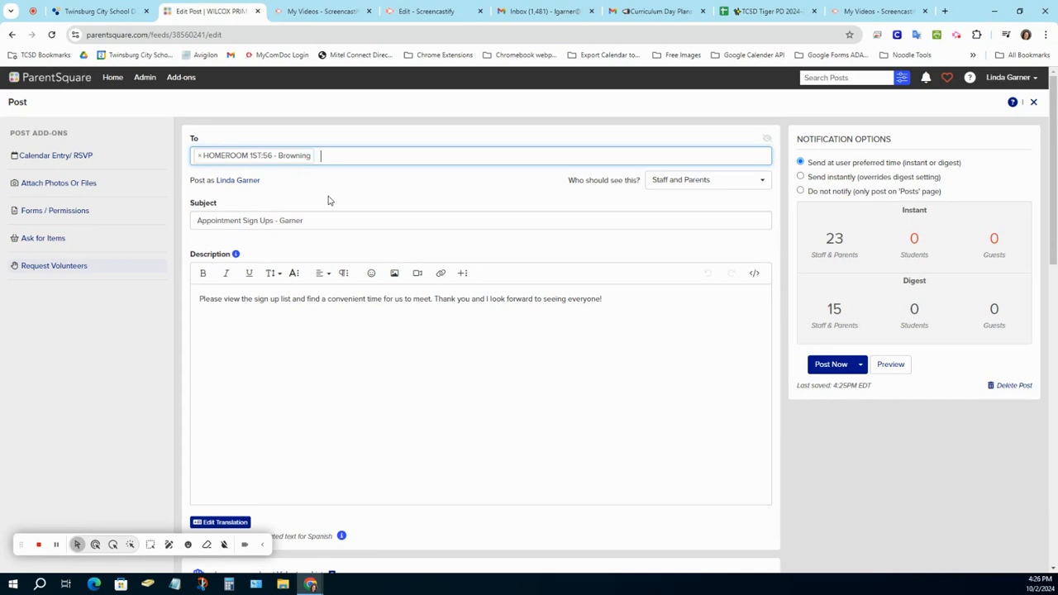
pyautogui.click(200, 156)
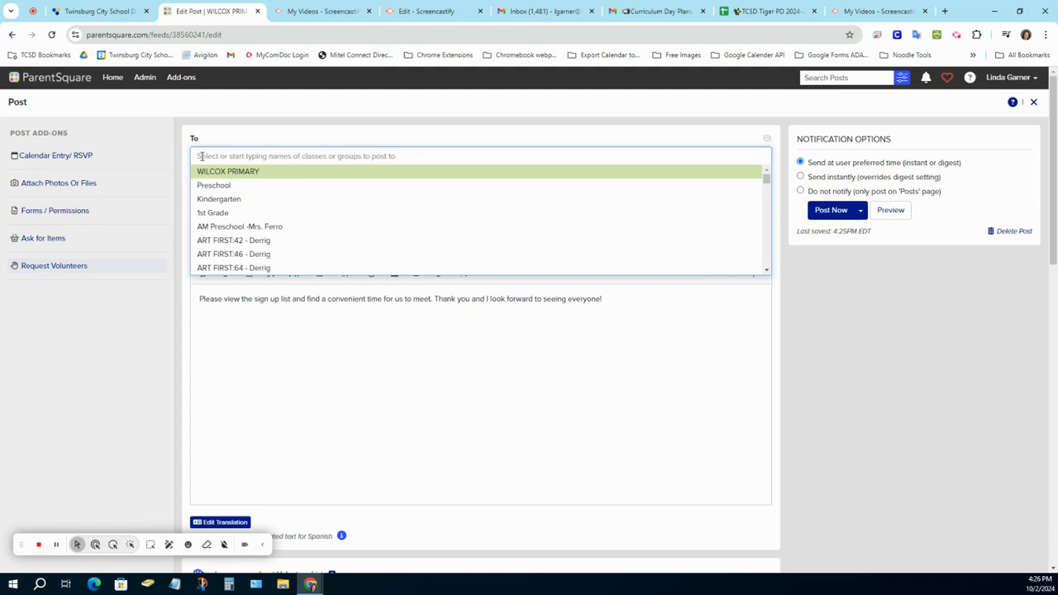
# Add, then remove, the ART FIRST:42, ART FIRST:46 and ART FIRST:64 recipient classes.
pyautogui.click(232, 241)
pyautogui.click(302, 157)
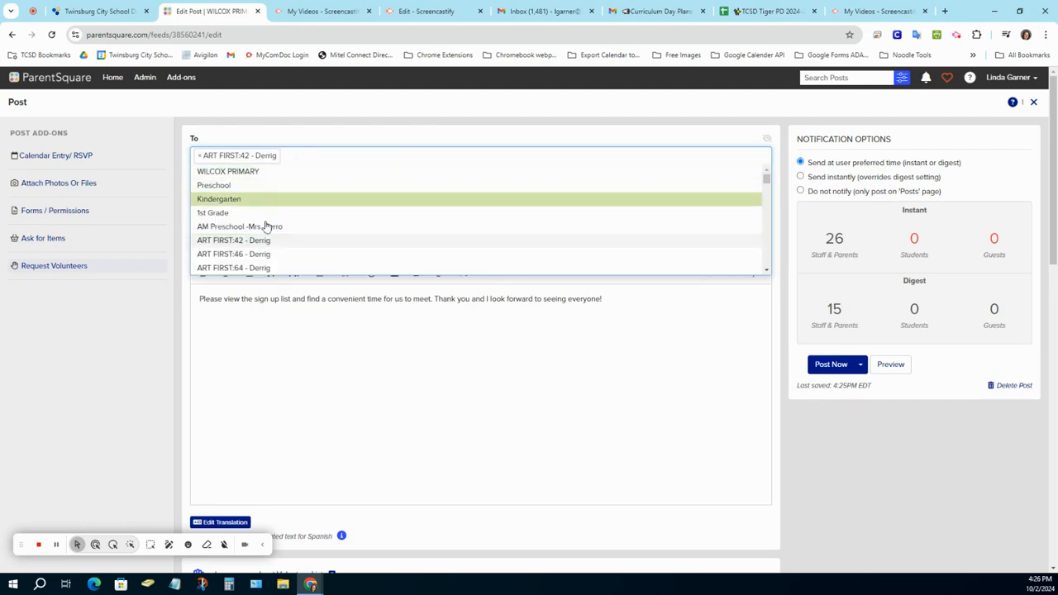
pyautogui.click(247, 254)
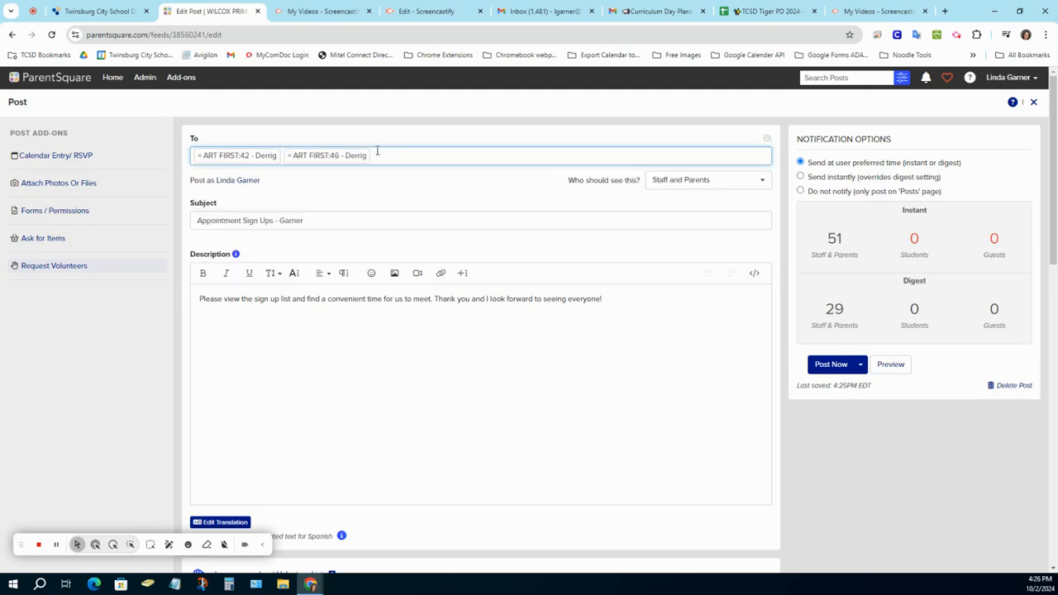
pyautogui.click(377, 152)
pyautogui.click(255, 267)
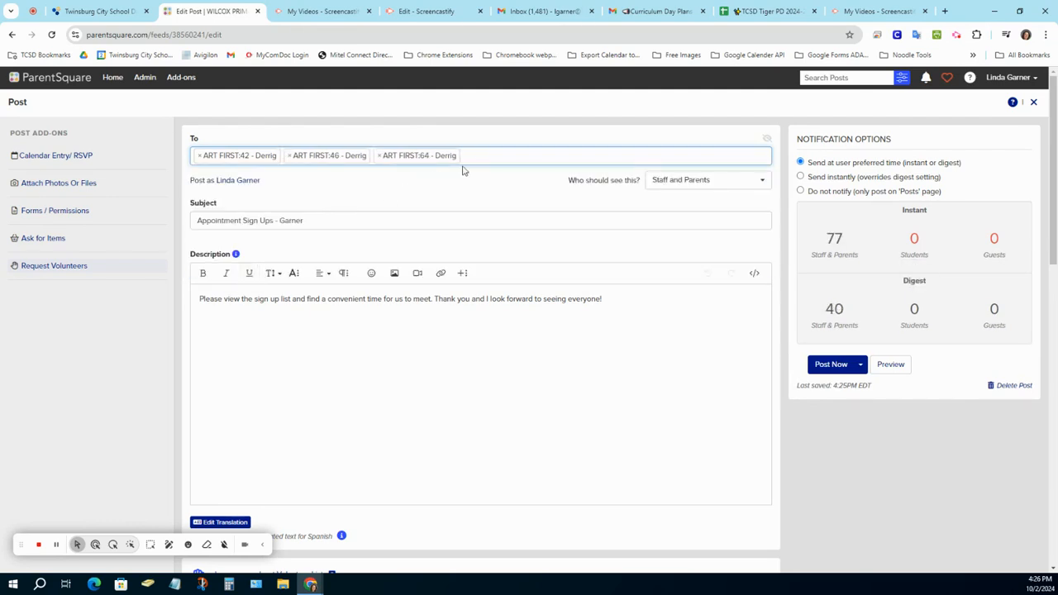
pyautogui.click(376, 156)
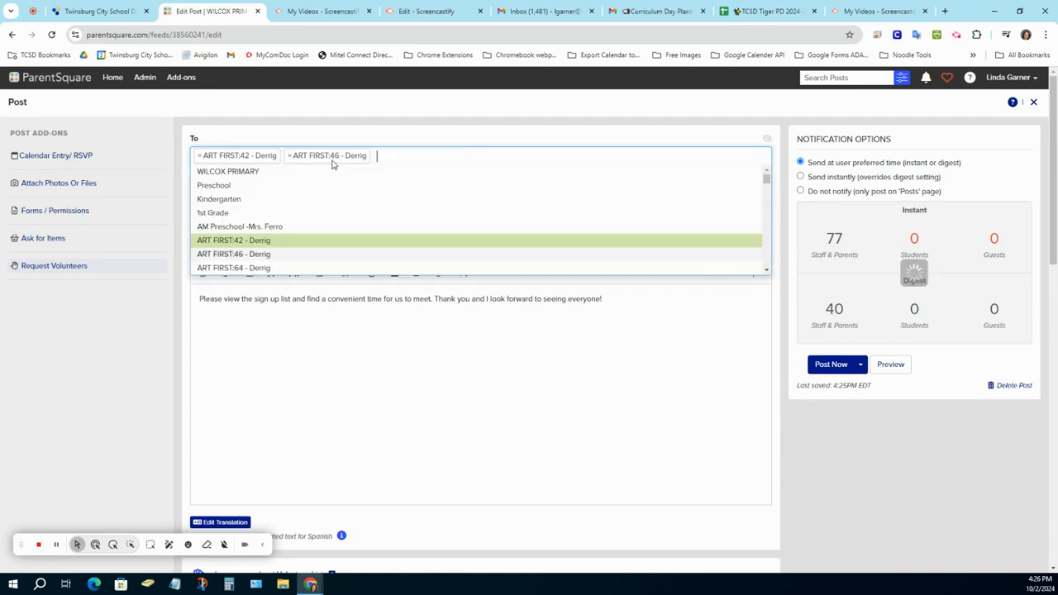
pyautogui.click(290, 156)
pyautogui.click(199, 156)
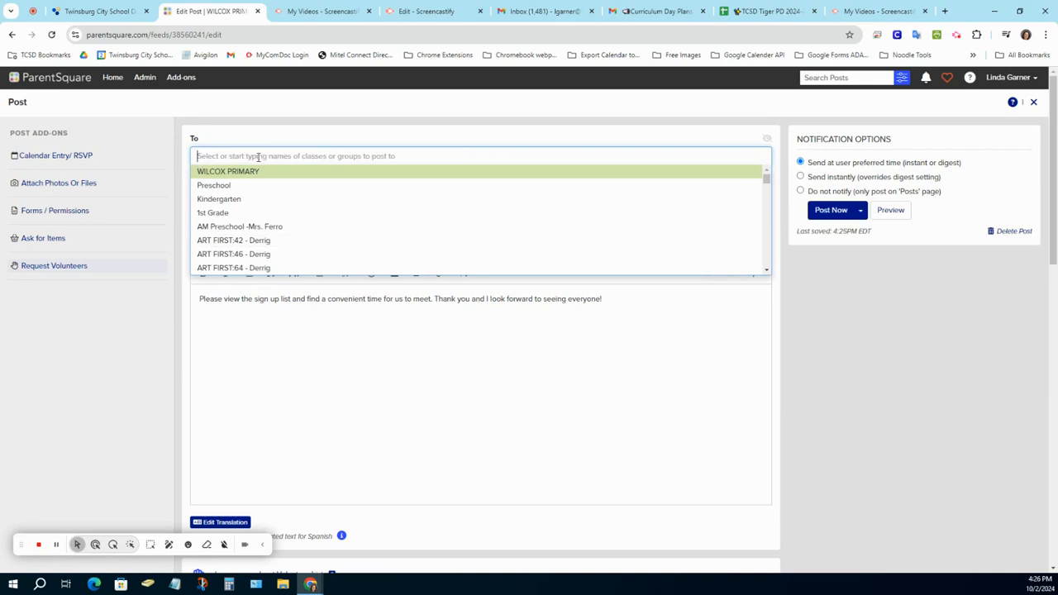
# Search the recipient list for a caseload group, then for 'reading'.
pyautogui.write('Caseloa')
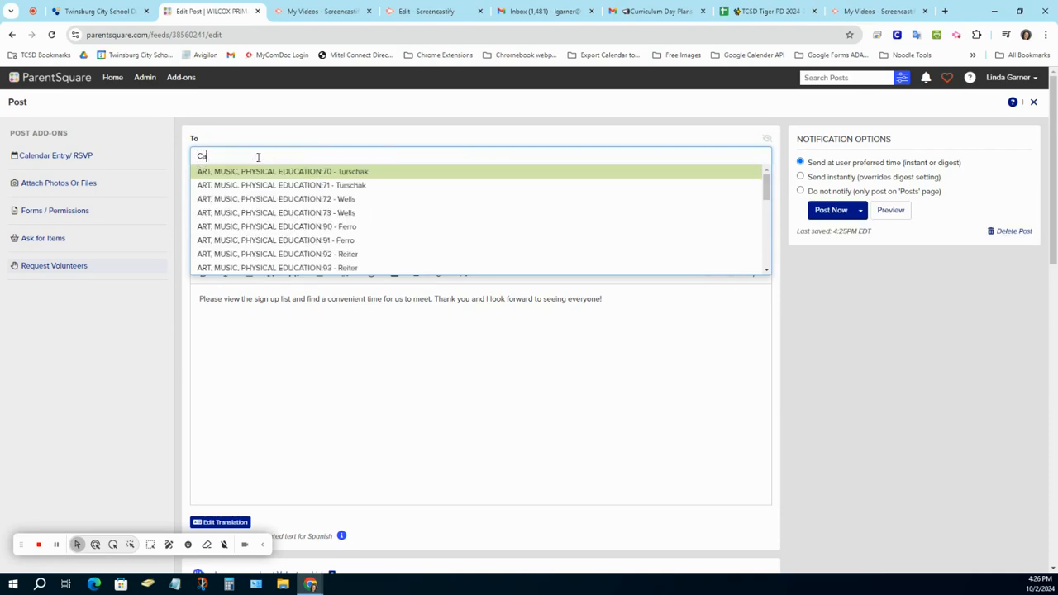
pyautogui.press('BackSpace')
pyautogui.press('BackSpace')
pyautogui.press('BackSpace')
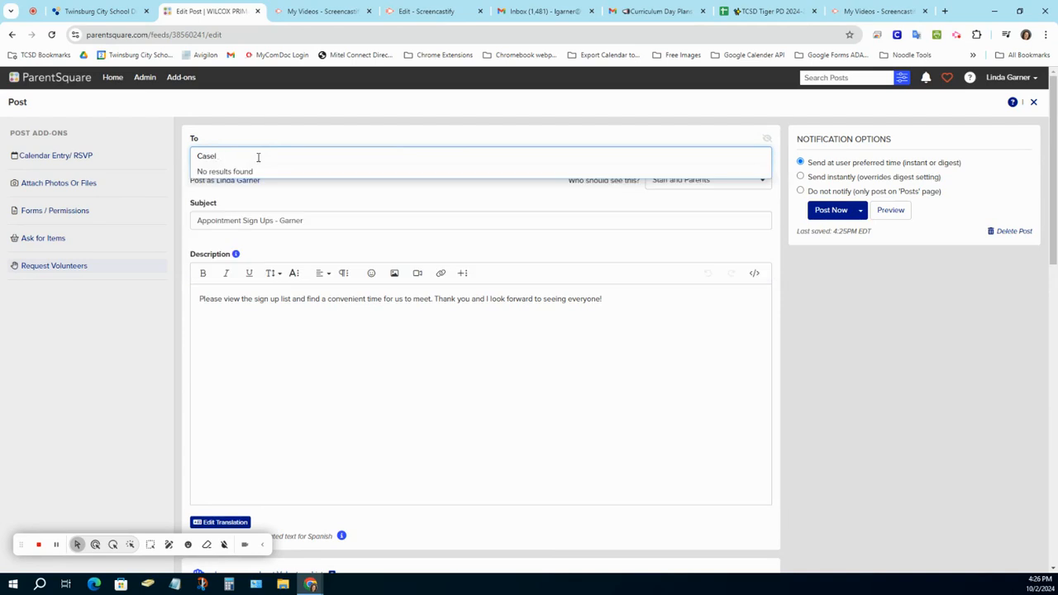
pyautogui.write('l')
pyautogui.press('BackSpace')
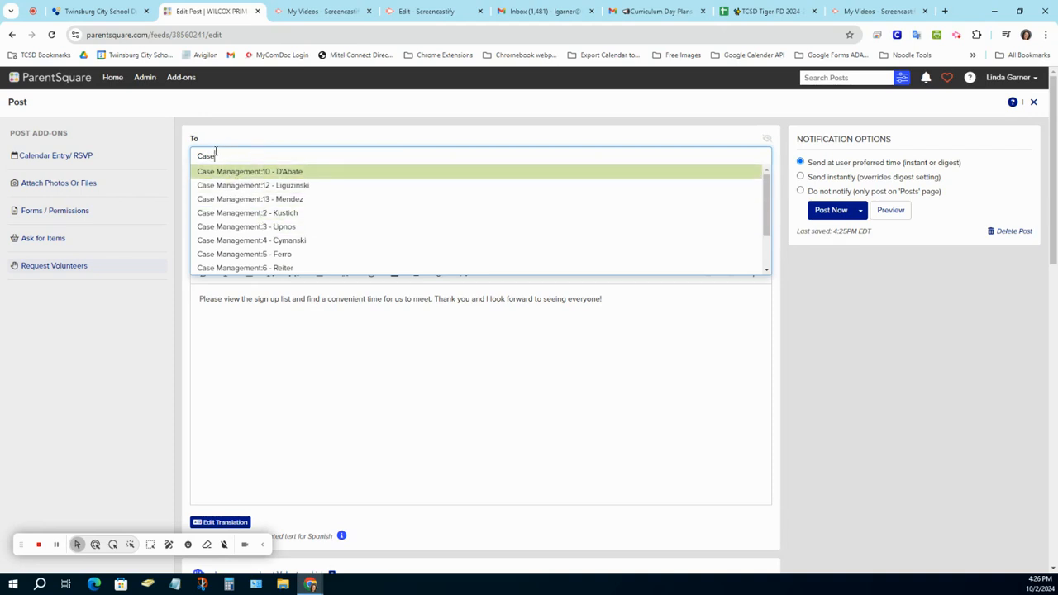
pyautogui.moveTo(216, 156); pyautogui.dragTo(180, 165)
pyautogui.write('reading')
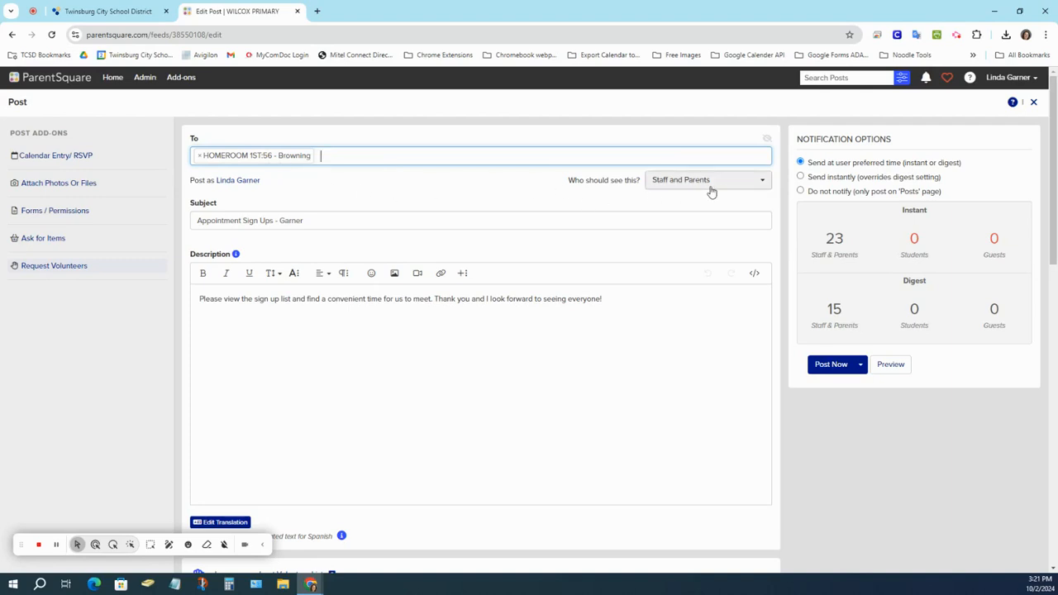
# Replace the subject with 'Wilcox Fall Parent/Teacher Conference Schedule' followed by the teacher's name.
pyautogui.click(317, 222)
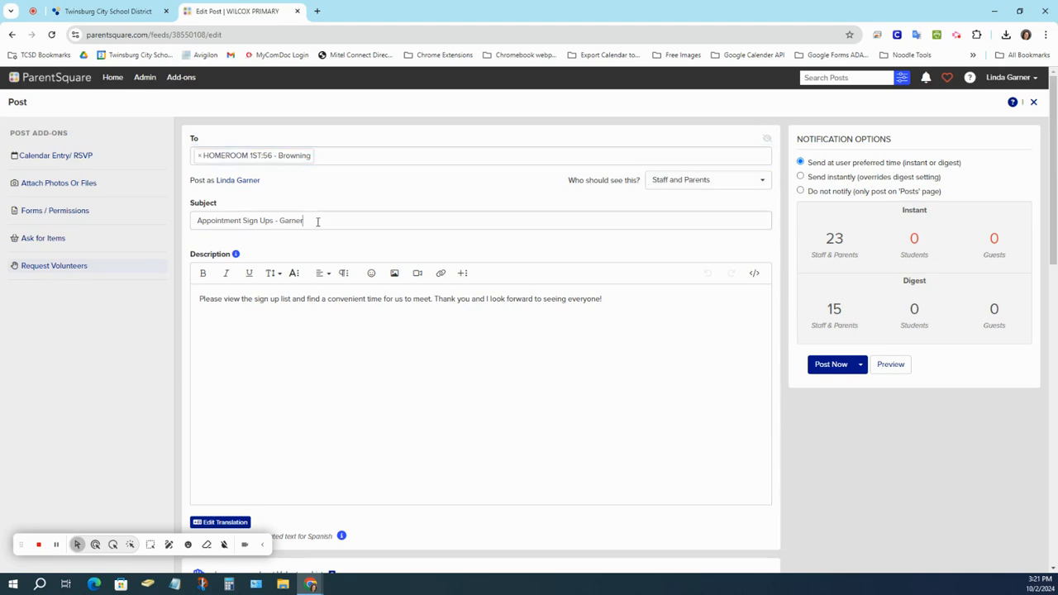
pyautogui.moveTo(317, 222); pyautogui.dragTo(170, 226)
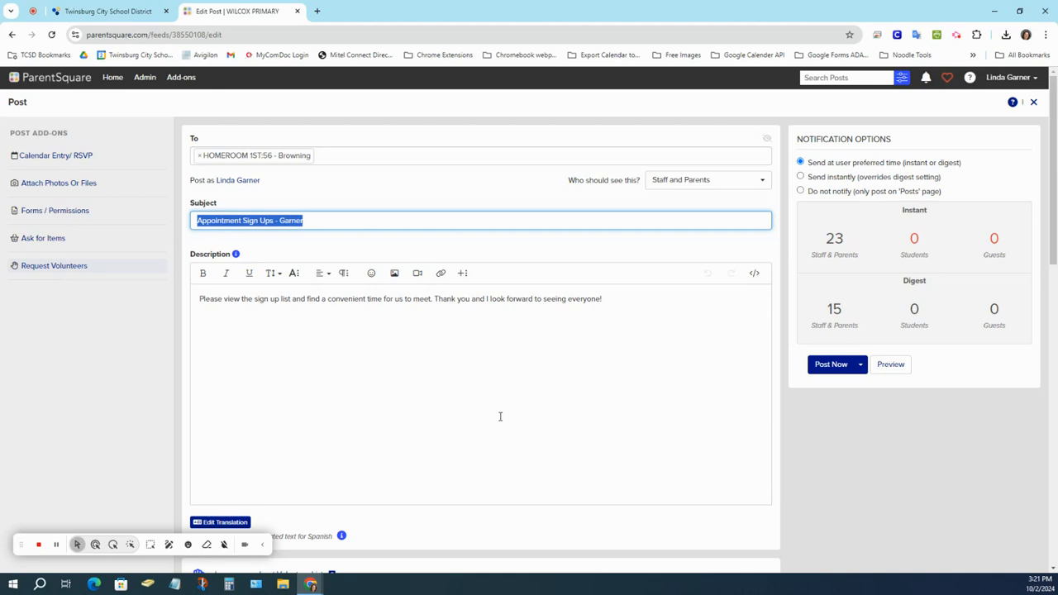
pyautogui.write('Wilcox FallParent/Teacher Conference Schedule')
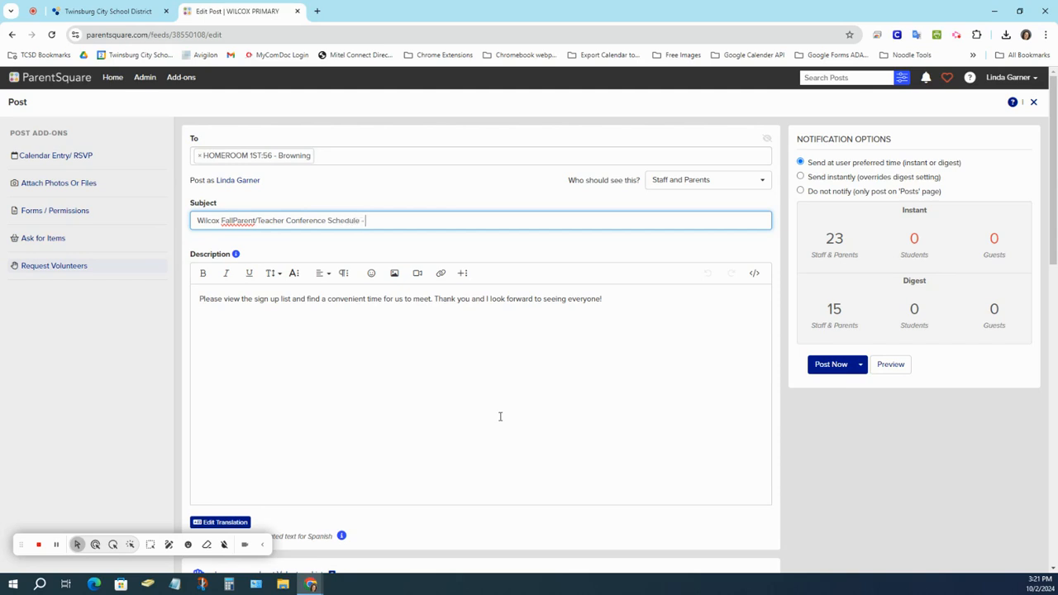
pyautogui.write(' - Browning')
pyautogui.click(234, 220)
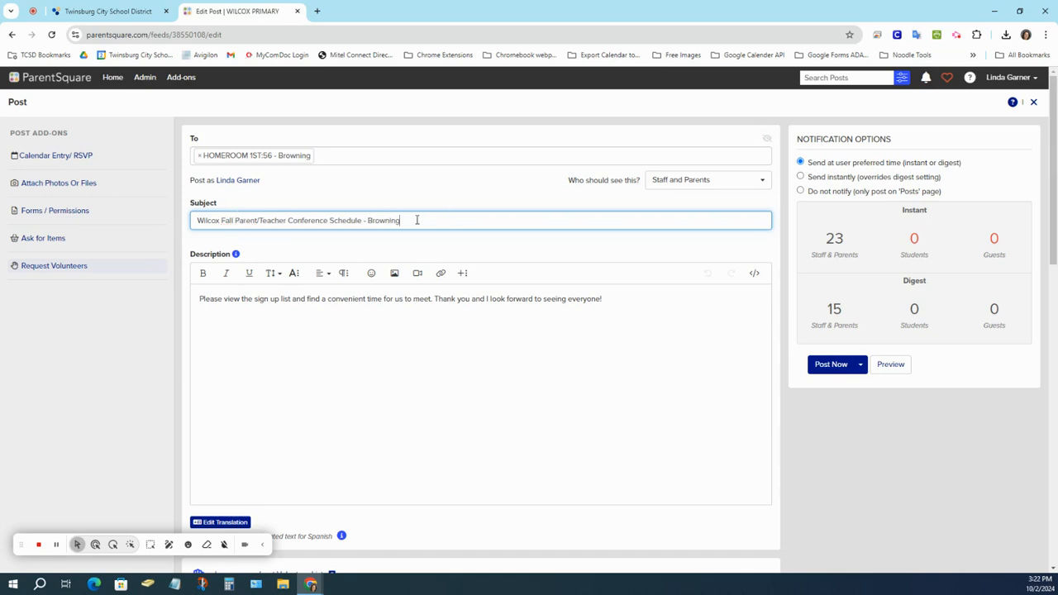
# End the subject with the specialist's name and '(Intervention Specialist)', correcting the spelling.
pyautogui.moveTo(415, 218); pyautogui.dragTo(368, 220)
pyautogui.write('Dckuly (Art')
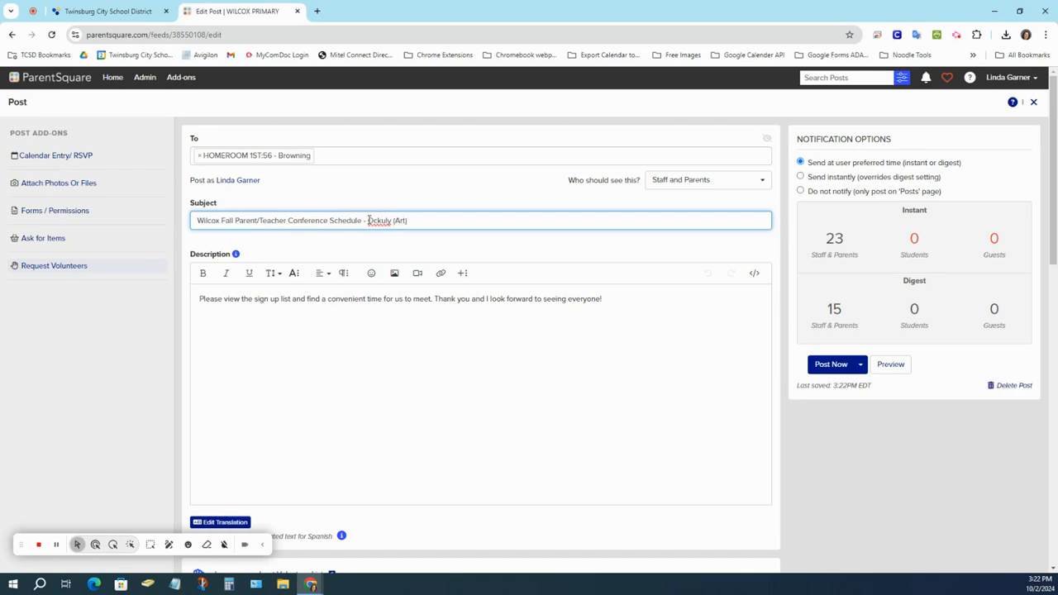
pyautogui.press('BackSpace')
pyautogui.press('BackSpace')
pyautogui.press('BackSpace')
pyautogui.press('BackSpace')
pyautogui.press('BackSpace')
pyautogui.press('BackSpace')
pyautogui.press('BackSpace')
pyautogui.press('BackSpace')
pyautogui.write('Up')
pyautogui.write('Int')
pyautogui.write('ervention')
pyautogui.write(' Specialis')
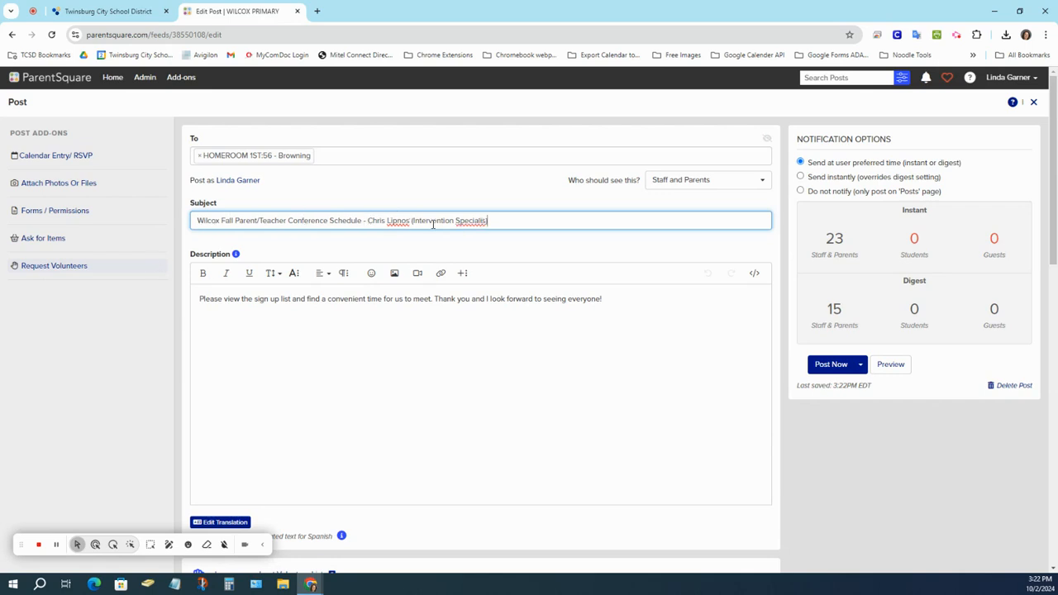
pyautogui.rightClick(478, 220)
pyautogui.click(496, 230)
# Copy the full subject line into the sign-ups list title and review the post.
pyautogui.scroll(-2, 439, 289)
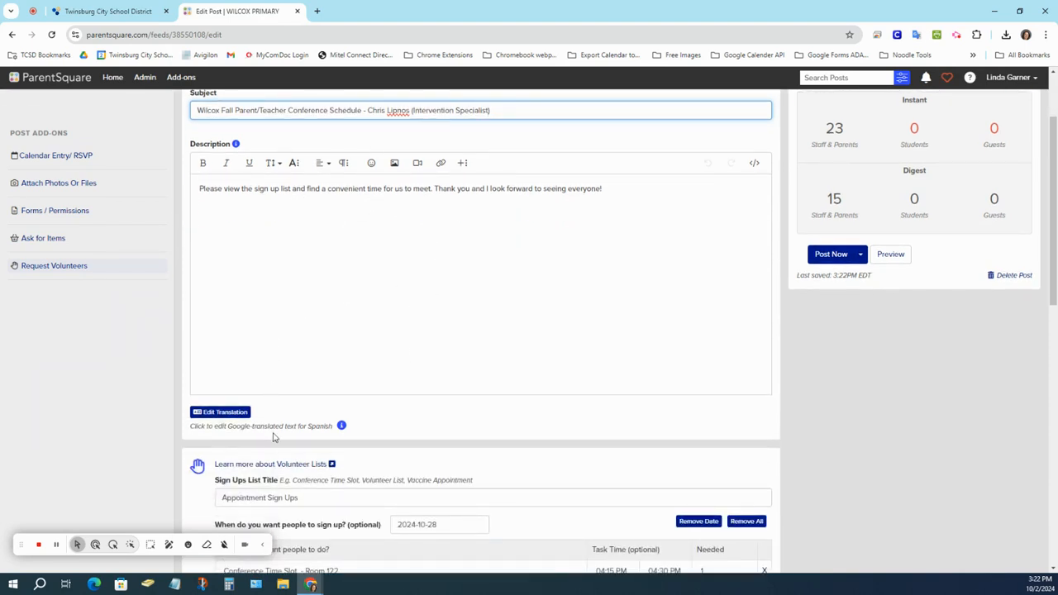
pyautogui.scroll(-2, 275, 438)
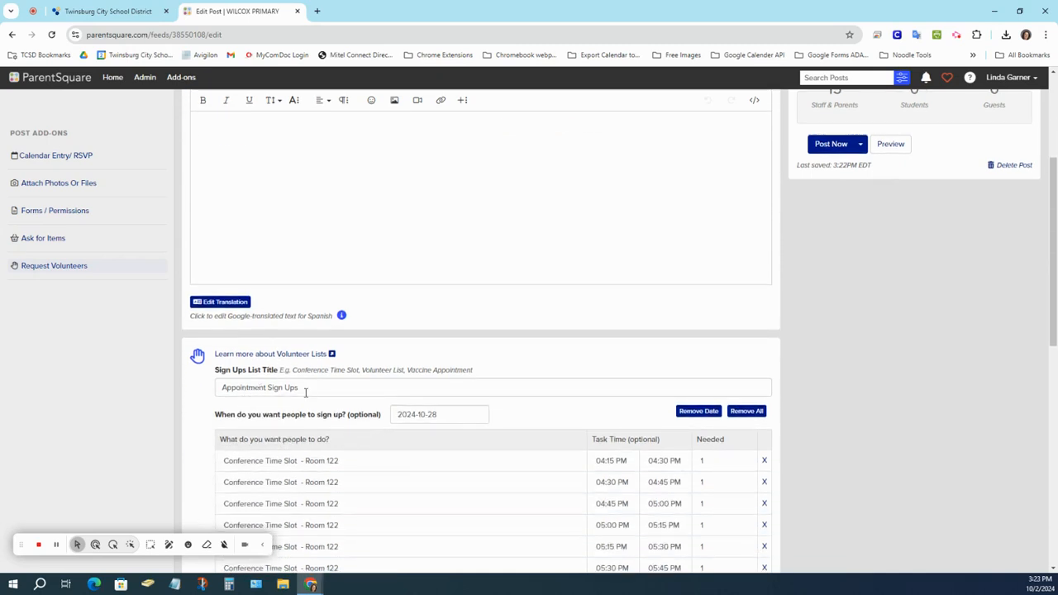
pyautogui.scroll(2, 305, 392)
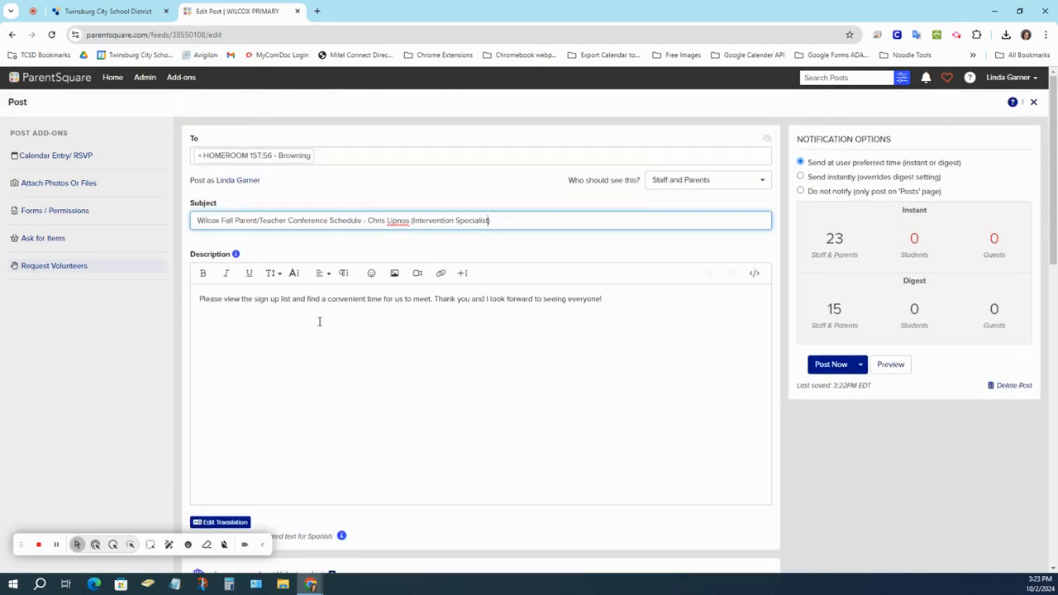
pyautogui.moveTo(507, 220); pyautogui.dragTo(156, 233)
pyautogui.hotkey('ctrl', 'c')
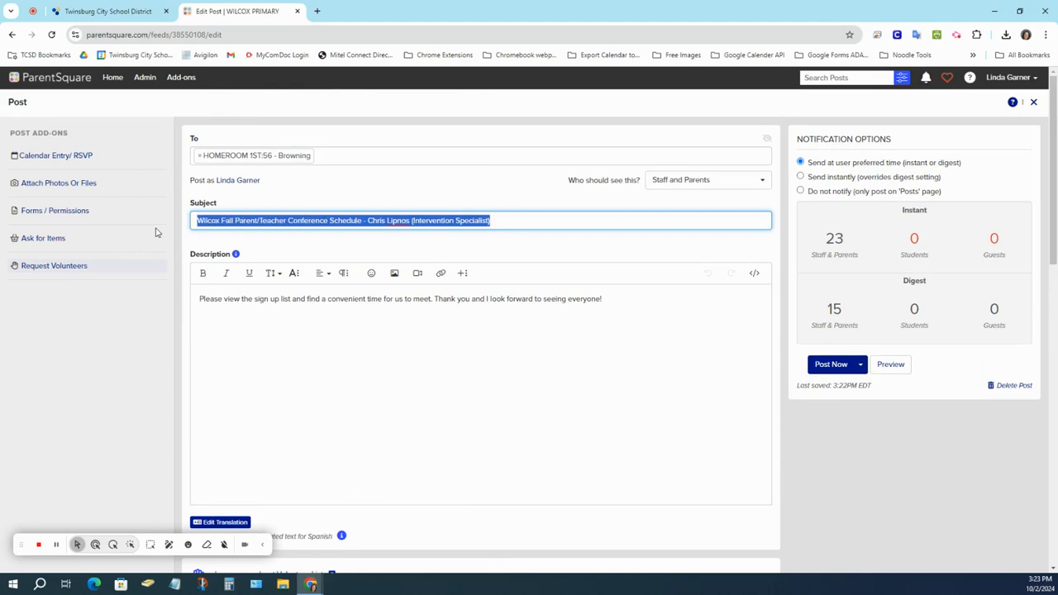
pyautogui.scroll(-3, 207, 272)
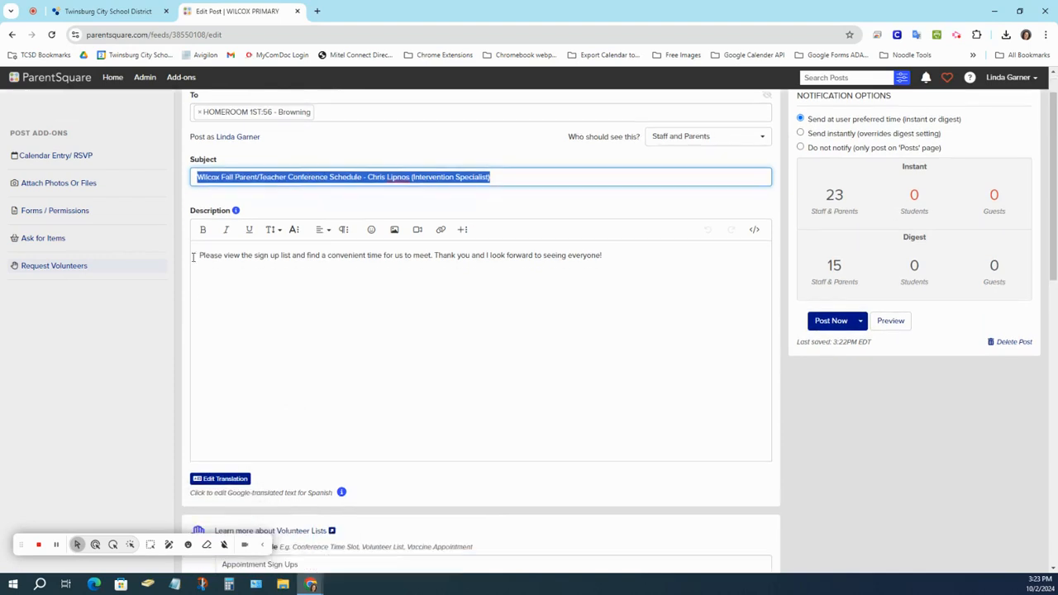
pyautogui.click(296, 332)
pyautogui.write('s')
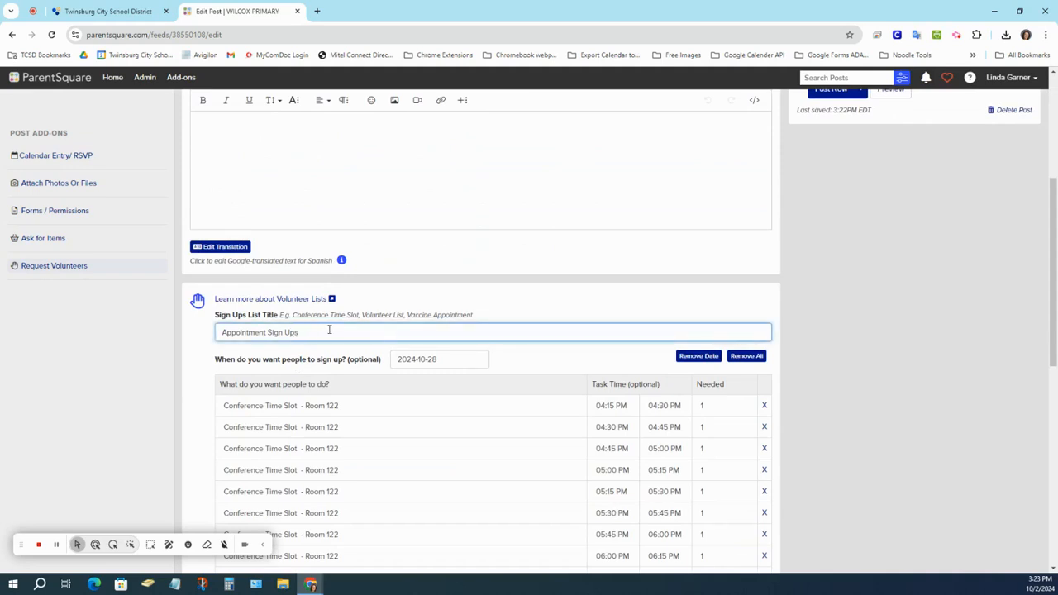
pyautogui.moveTo(299, 332); pyautogui.dragTo(151, 329)
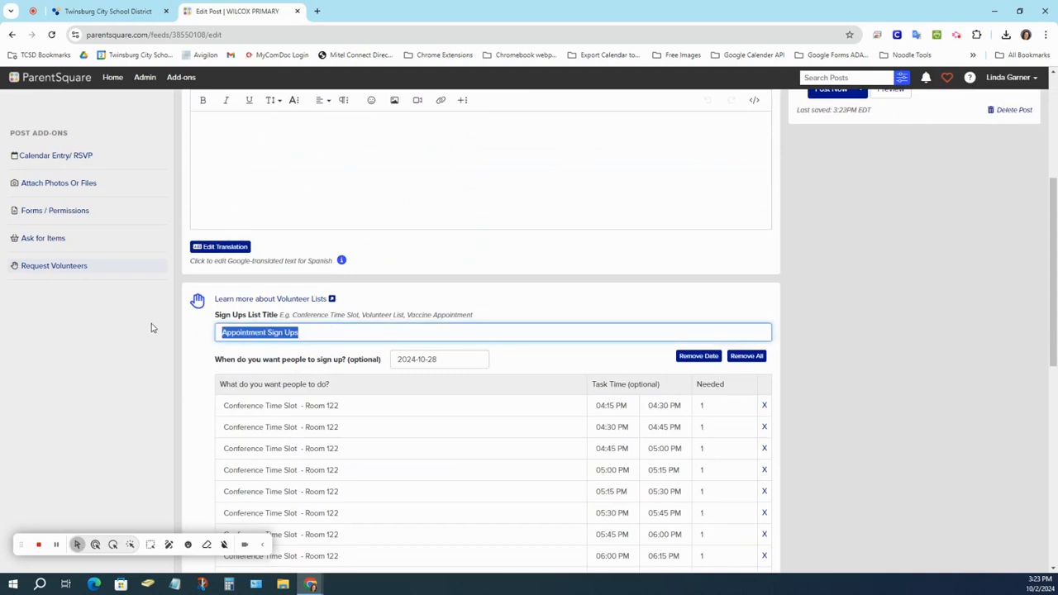
pyautogui.hotkey('ctrl', 'v')
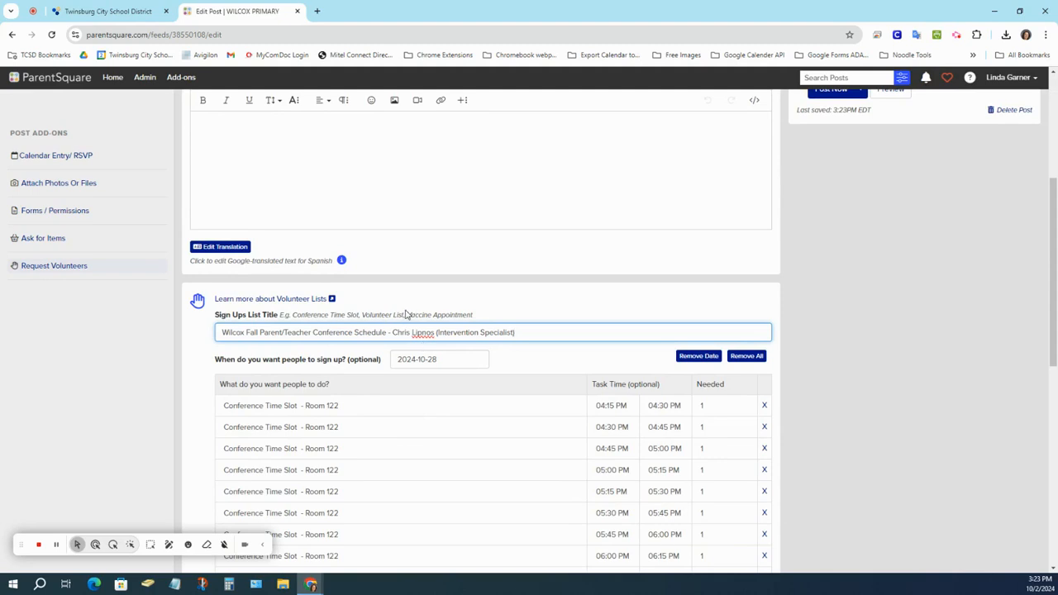
pyautogui.scroll(1, 397, 319)
pyautogui.scroll(-2, 446, 402)
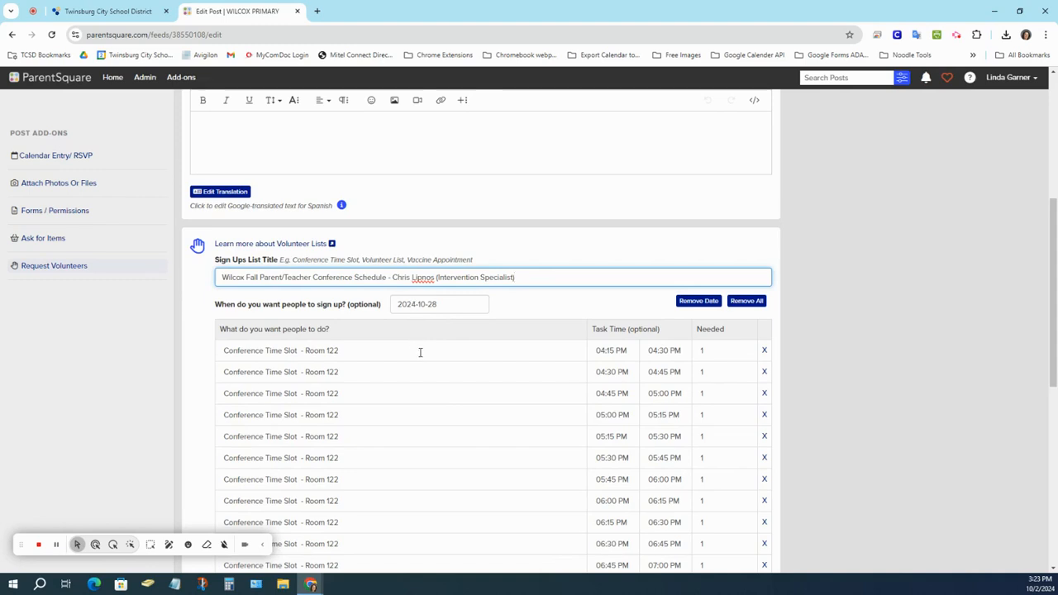
pyautogui.scroll(-2, 420, 353)
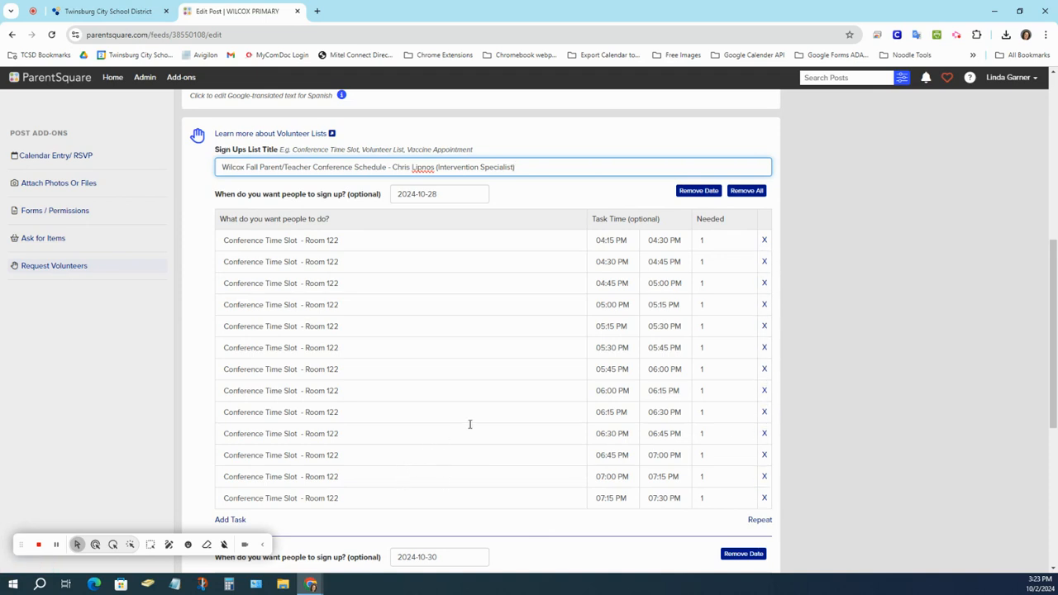
pyautogui.scroll(-2, 469, 427)
pyautogui.scroll(-2, 472, 428)
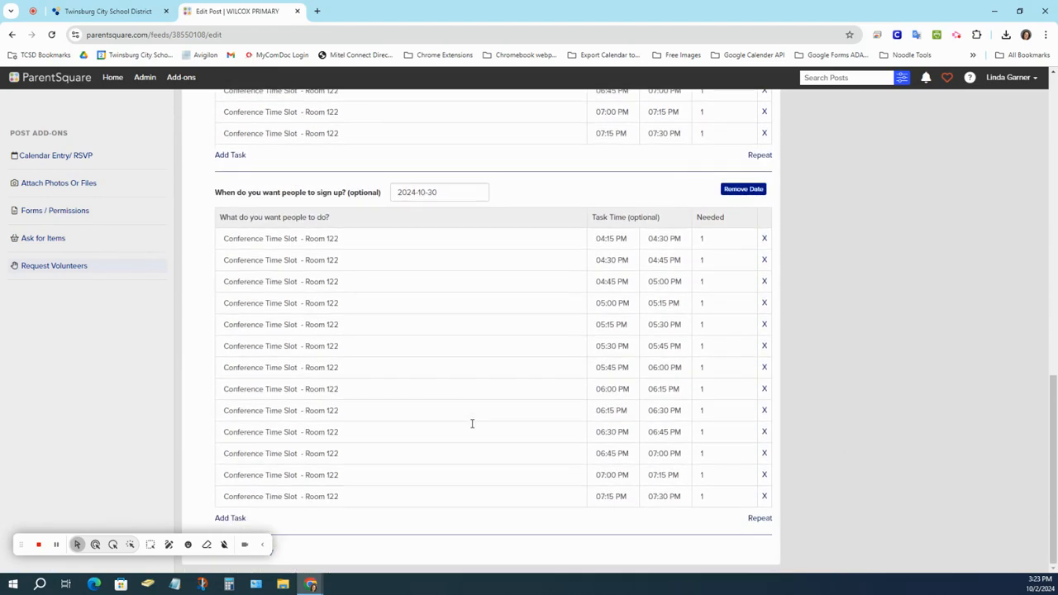
pyautogui.scroll(15, 472, 423)
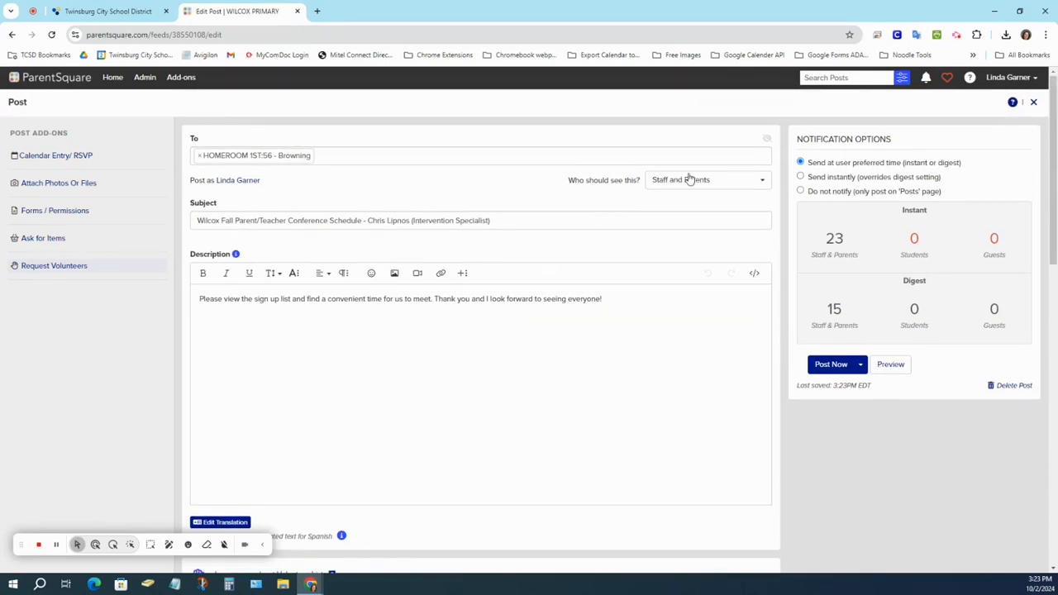
# Choose 'Send instantly (overrides digest setting)' so all 38 recipients are notified immediately.
pyautogui.click(800, 177)
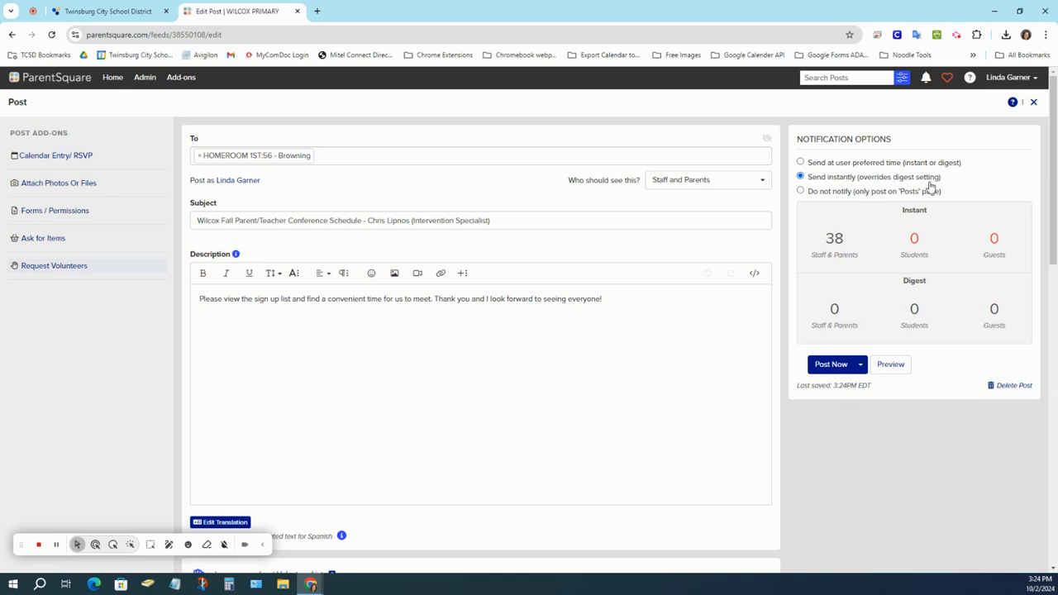
# Schedule the conference post for October 15, 2024 at 09:00 AM and preview it.
pyautogui.click(862, 368)
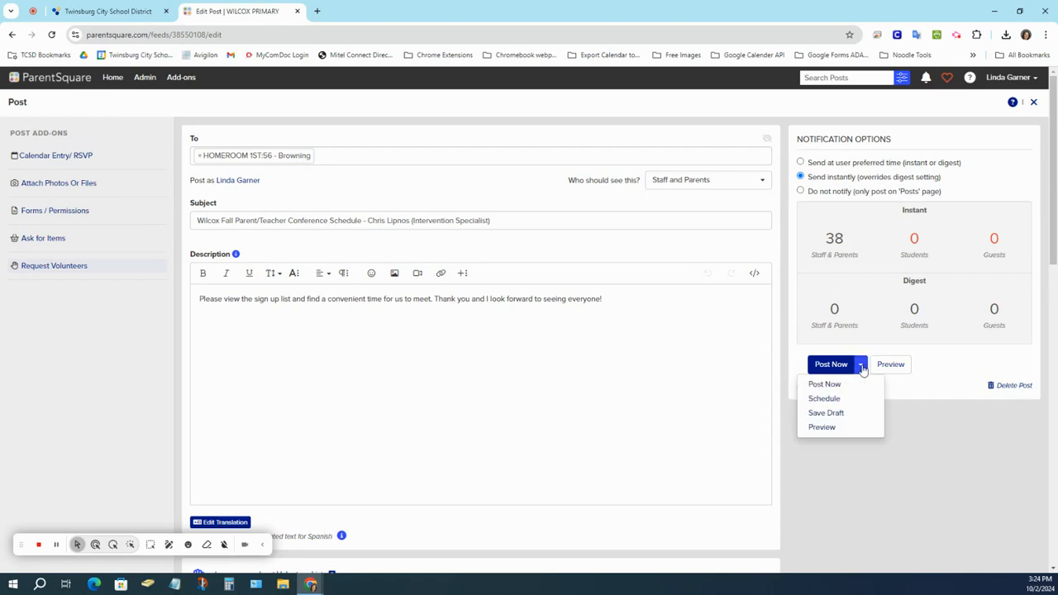
pyautogui.click(827, 399)
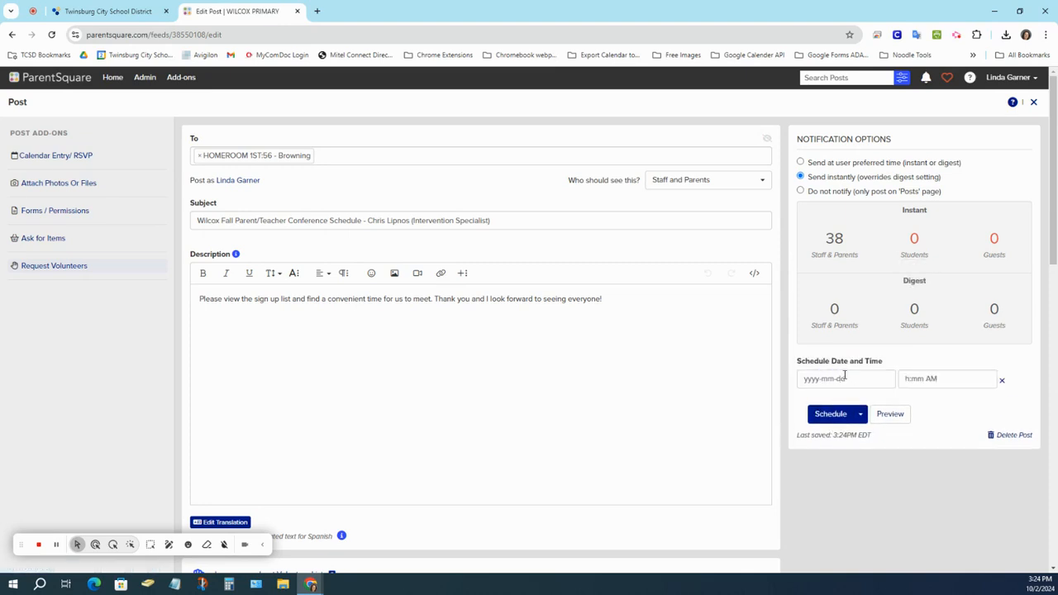
pyautogui.click(841, 378)
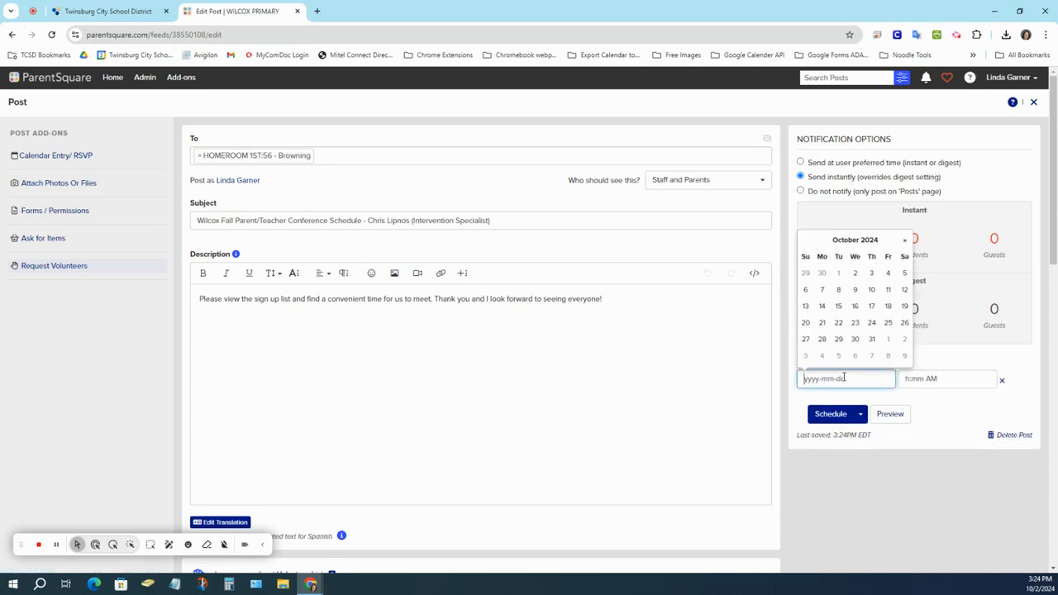
pyautogui.click(840, 308)
pyautogui.click(905, 378)
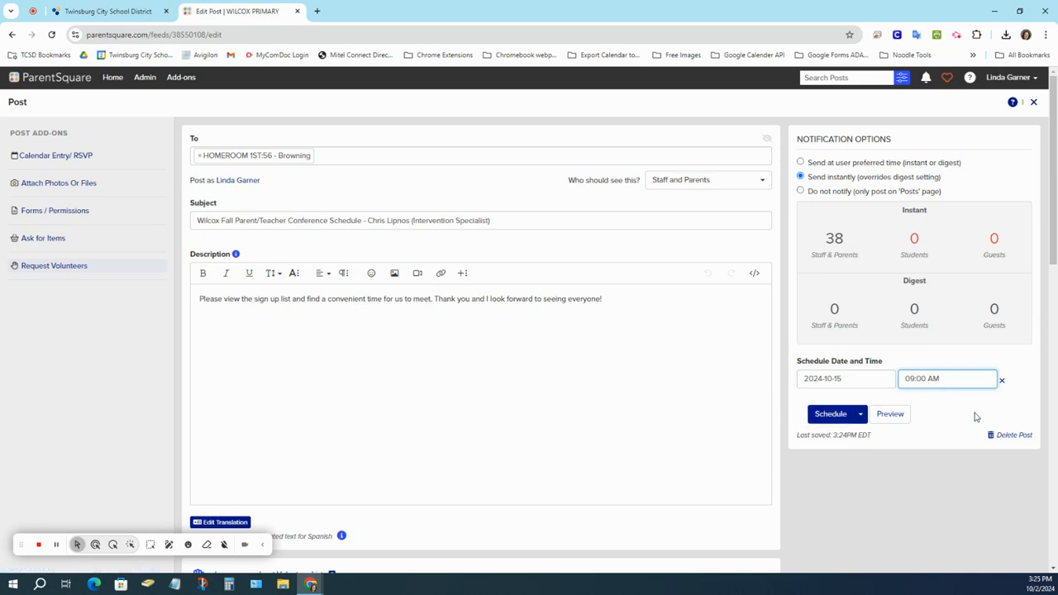
pyautogui.click(893, 419)
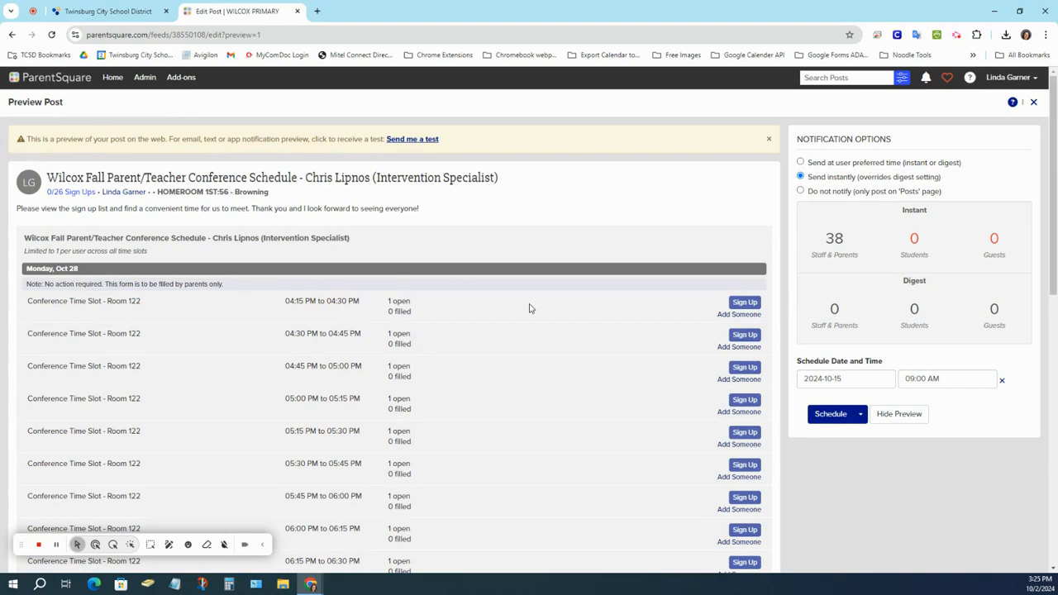
# Review the previewed Room 122 slots for Oct 28 and Oct 30, then hide the preview.
pyautogui.scroll(-1, 530, 310)
pyautogui.scroll(-4, 532, 309)
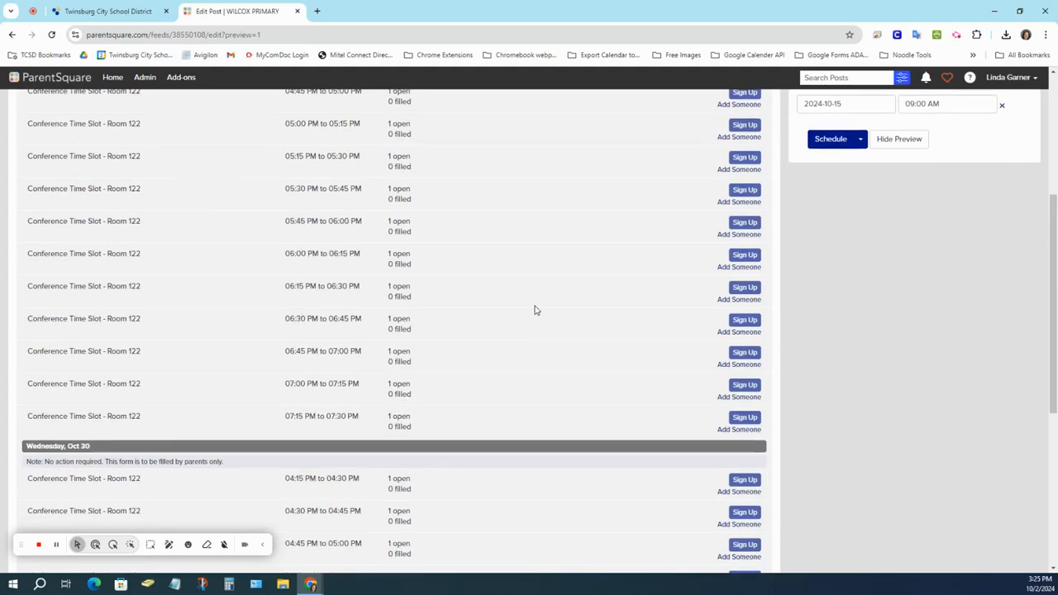
pyautogui.scroll(4, 534, 309)
pyautogui.scroll(1, 536, 305)
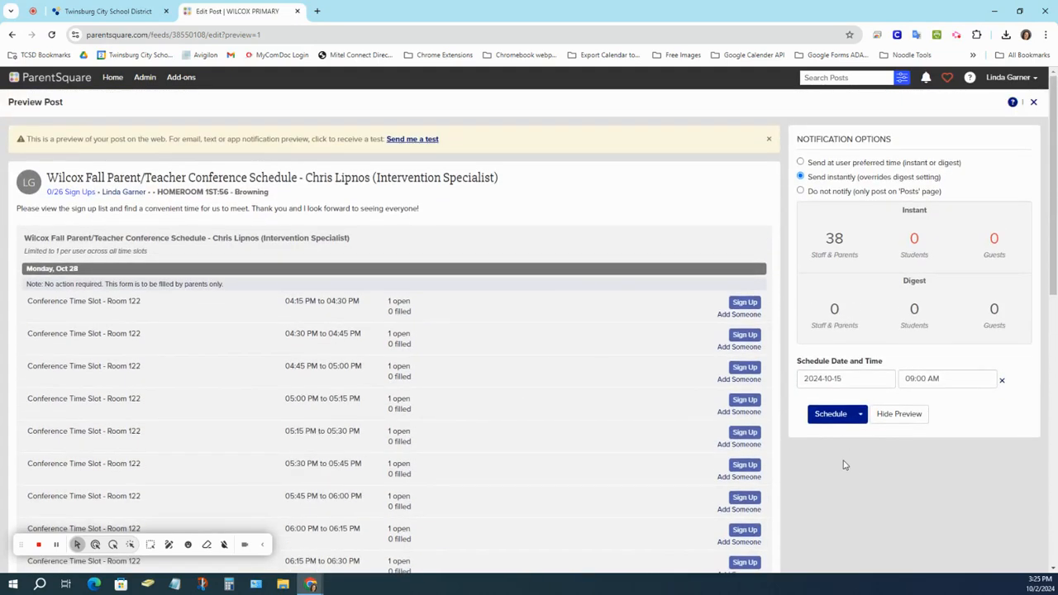
pyautogui.click(907, 416)
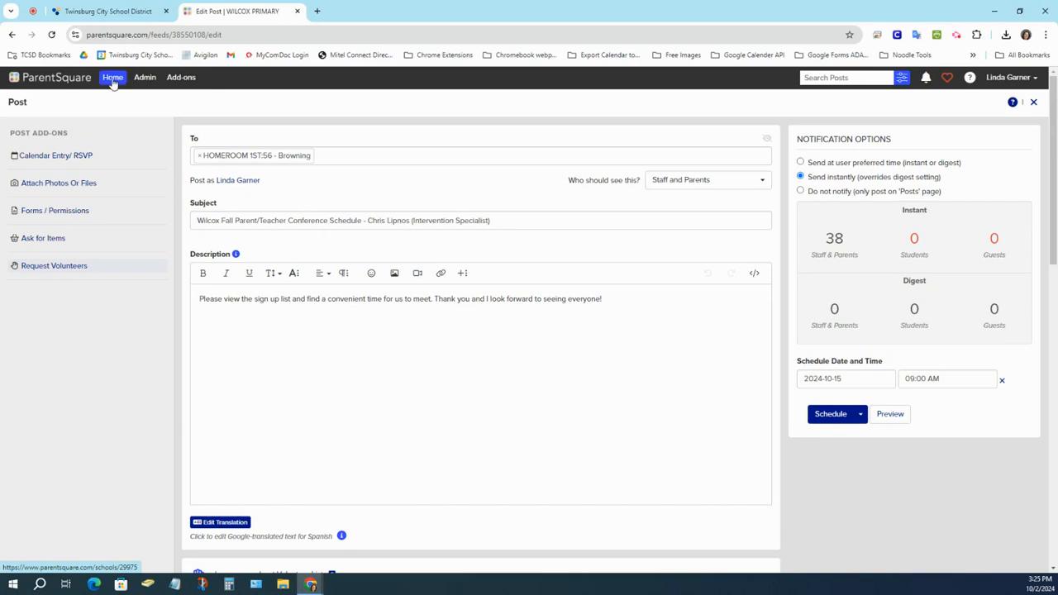
# Go to the home feed and open the Scheduled & Draft Posts list.
pyautogui.click(113, 80)
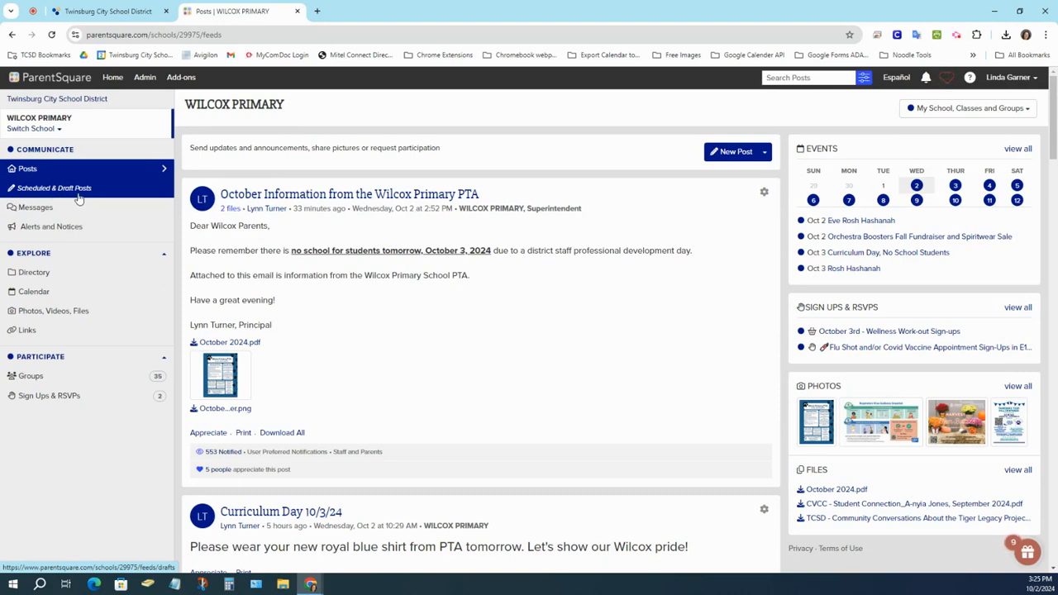
pyautogui.click(35, 189)
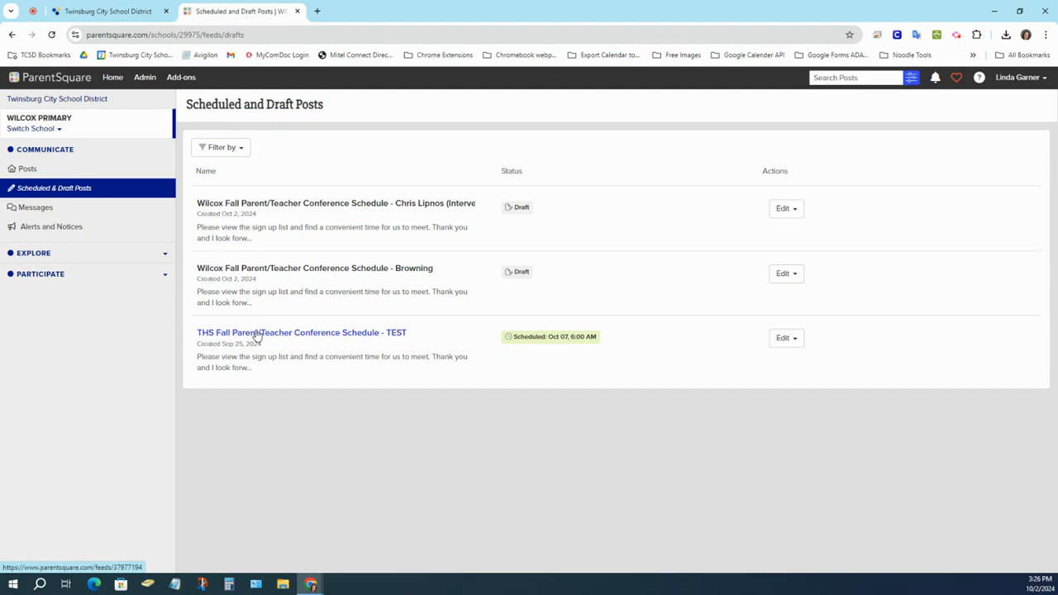
# Open the THS Fall Parent/Teacher Conference Schedule - TEST post and scroll to its slots.
pyautogui.click(317, 334)
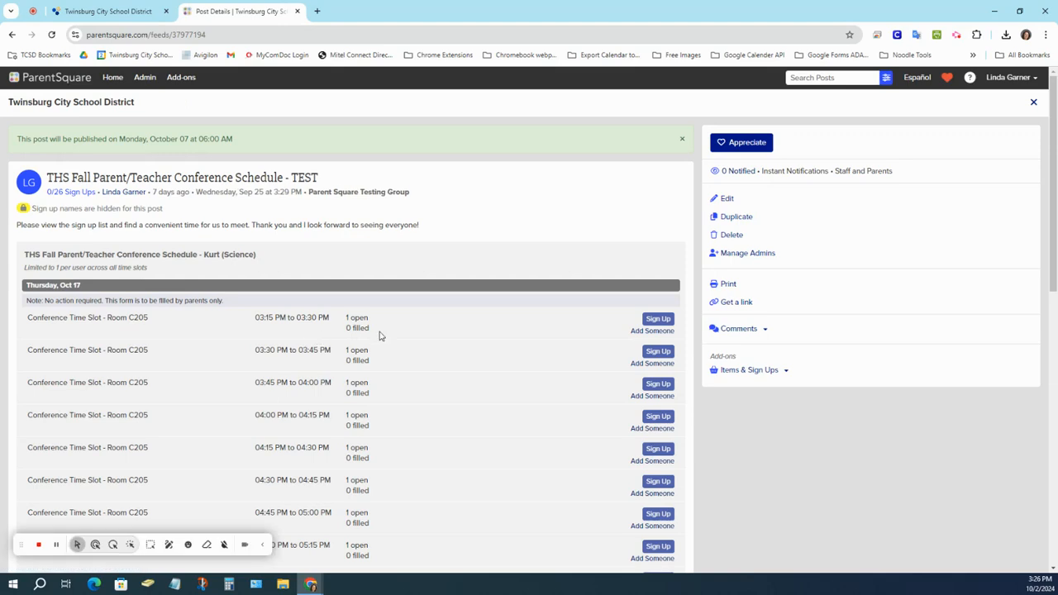
pyautogui.scroll(-4, 538, 401)
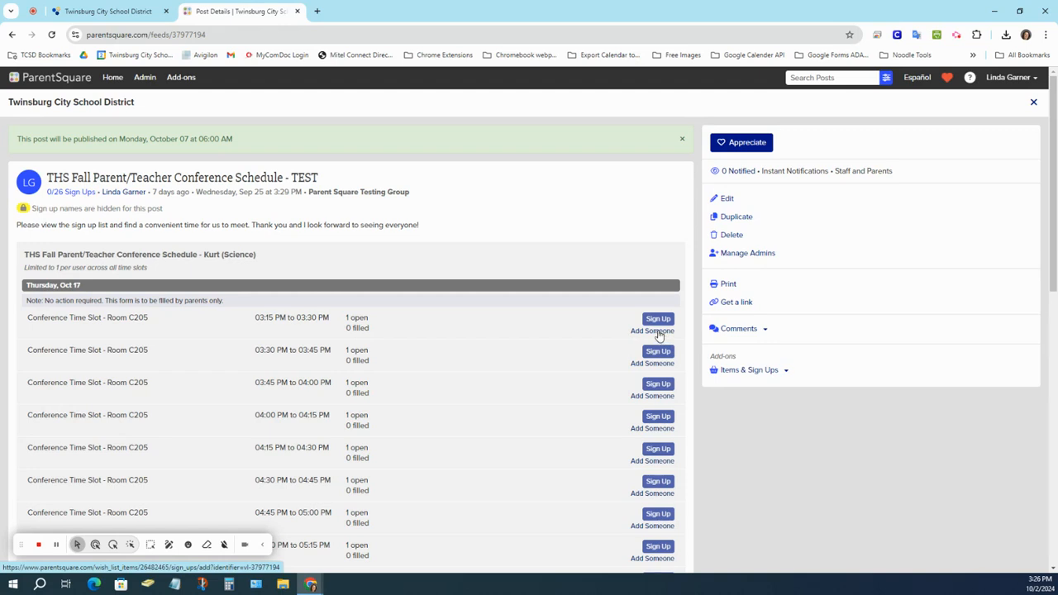
pyautogui.scroll(-1, 690, 432)
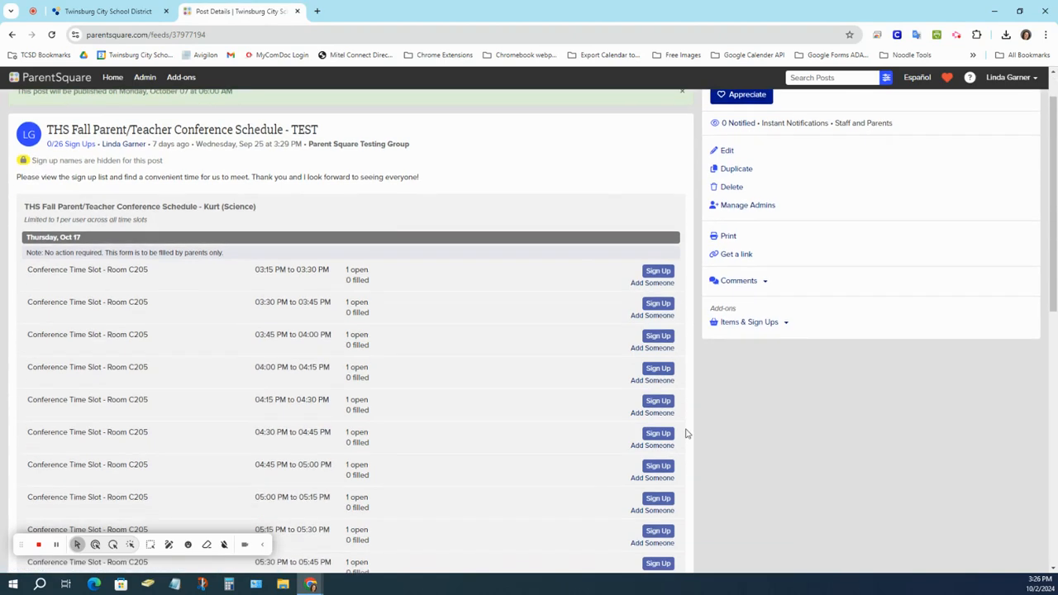
# Try adding someone to a conference time slot, then cancel without adding.
pyautogui.click(653, 342)
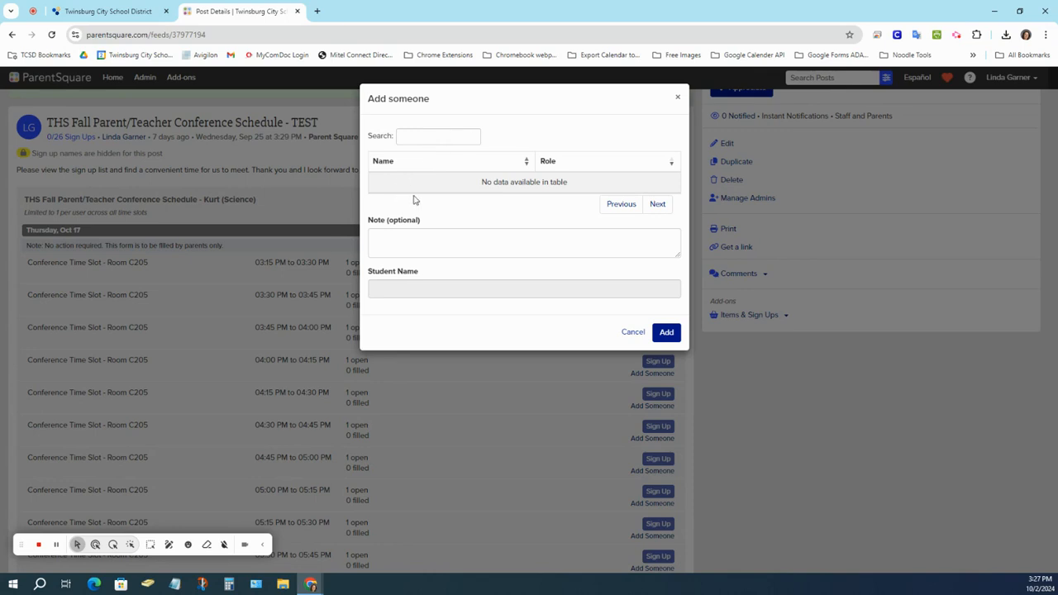
pyautogui.click(626, 333)
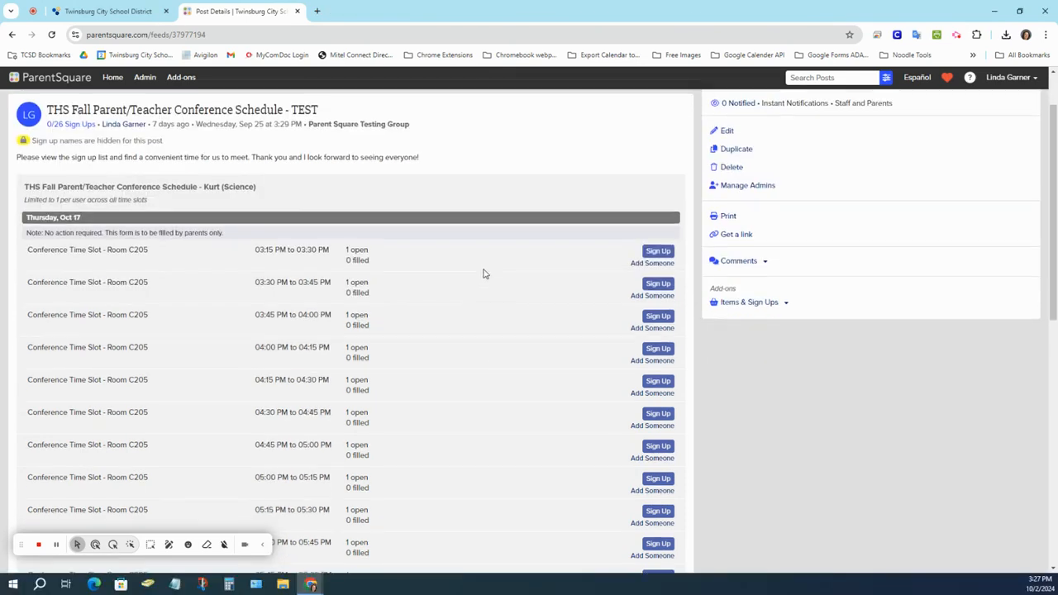
pyautogui.scroll(-4, 484, 273)
pyautogui.scroll(6, 486, 275)
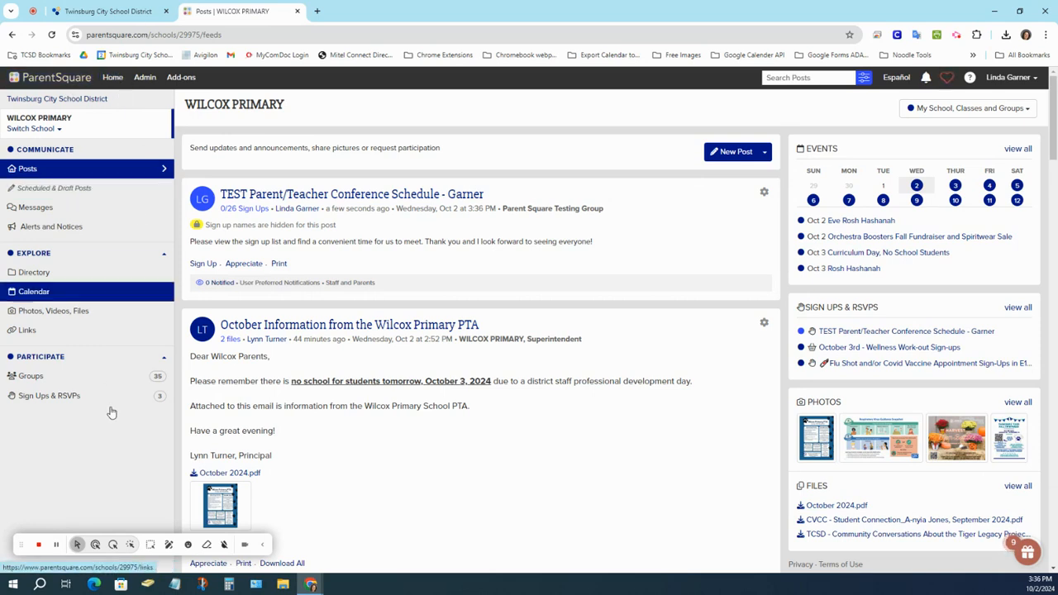
# From Sign Ups & RSVPs, expand the TEST conference post and view all its sign-ups.
pyautogui.click(28, 397)
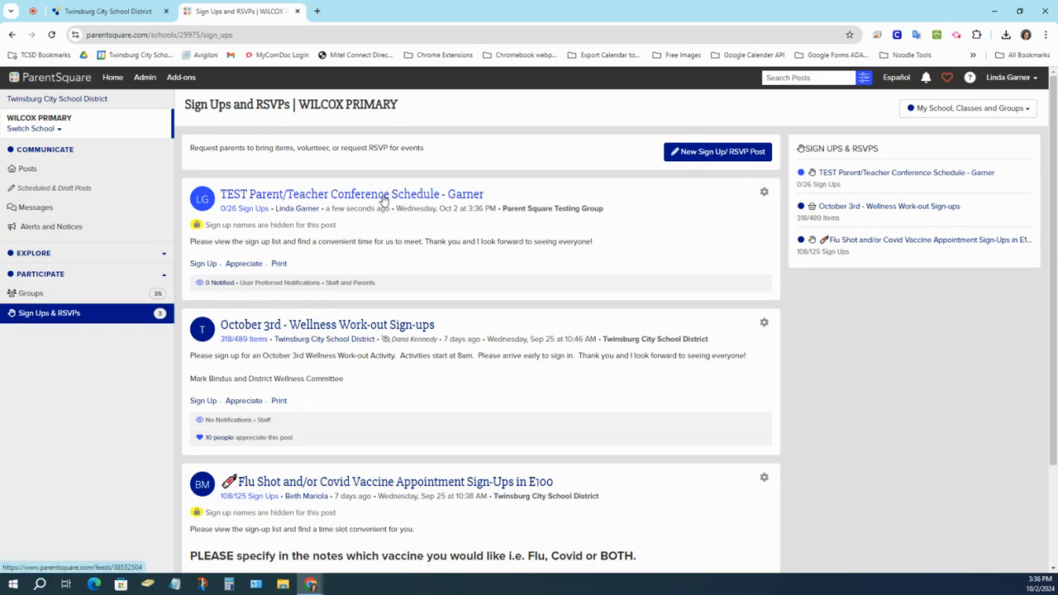
pyautogui.click(298, 194)
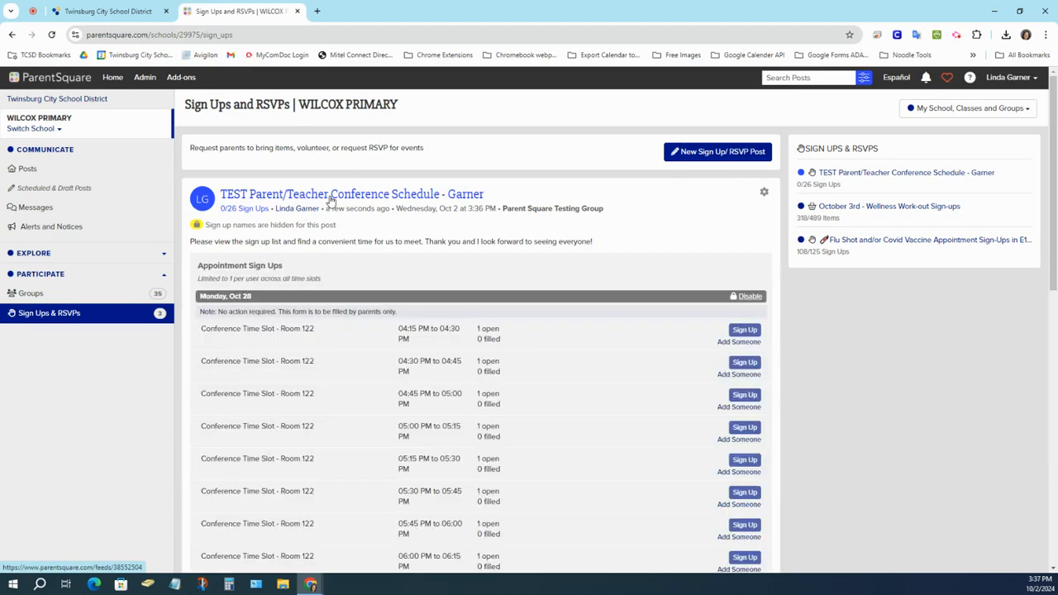
pyautogui.scroll(-1, 500, 335)
pyautogui.scroll(-4, 500, 334)
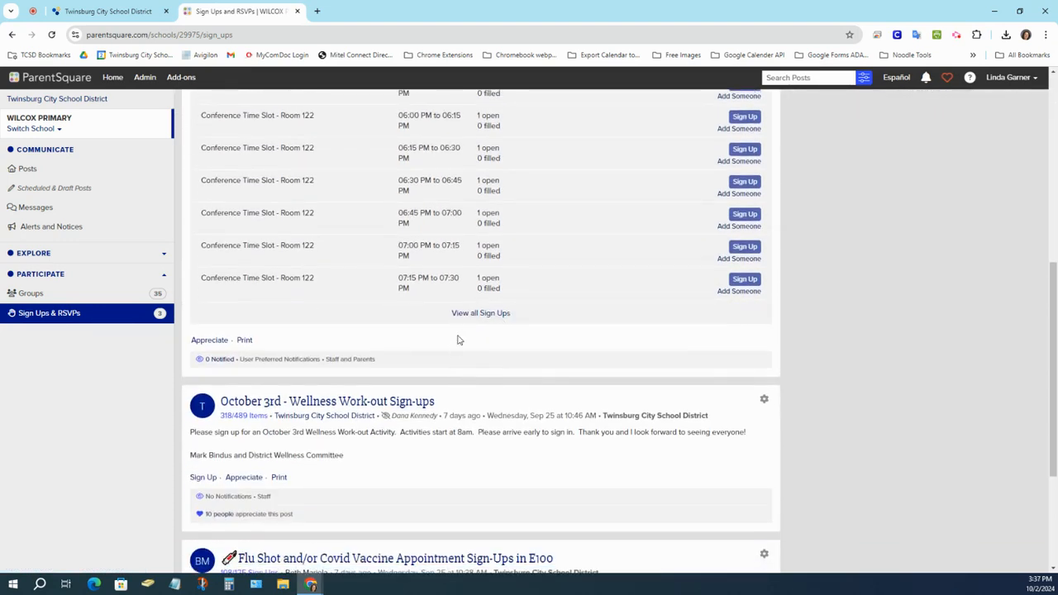
pyautogui.click(502, 315)
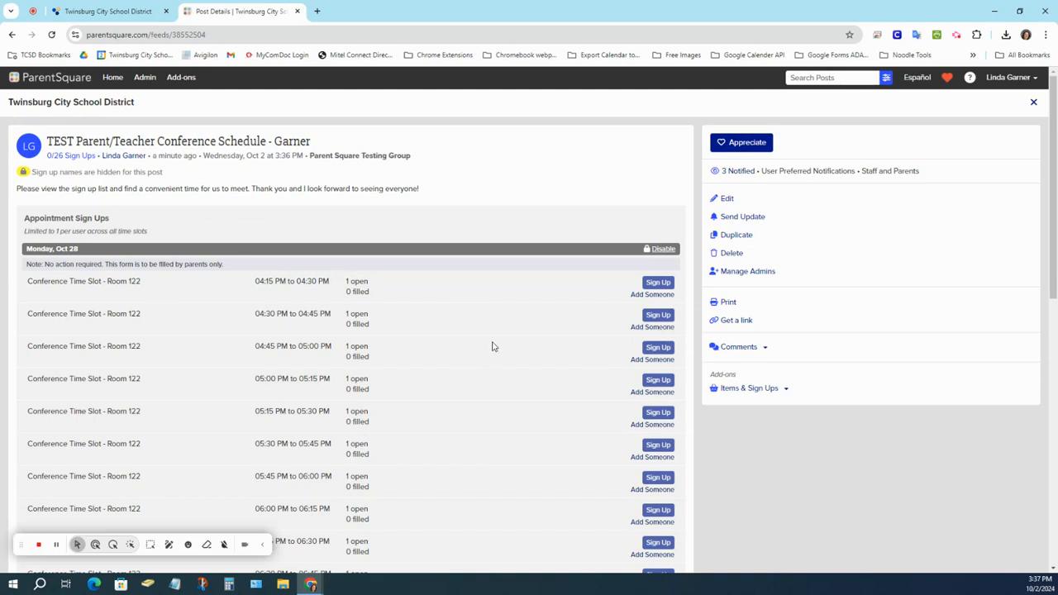
pyautogui.click(752, 217)
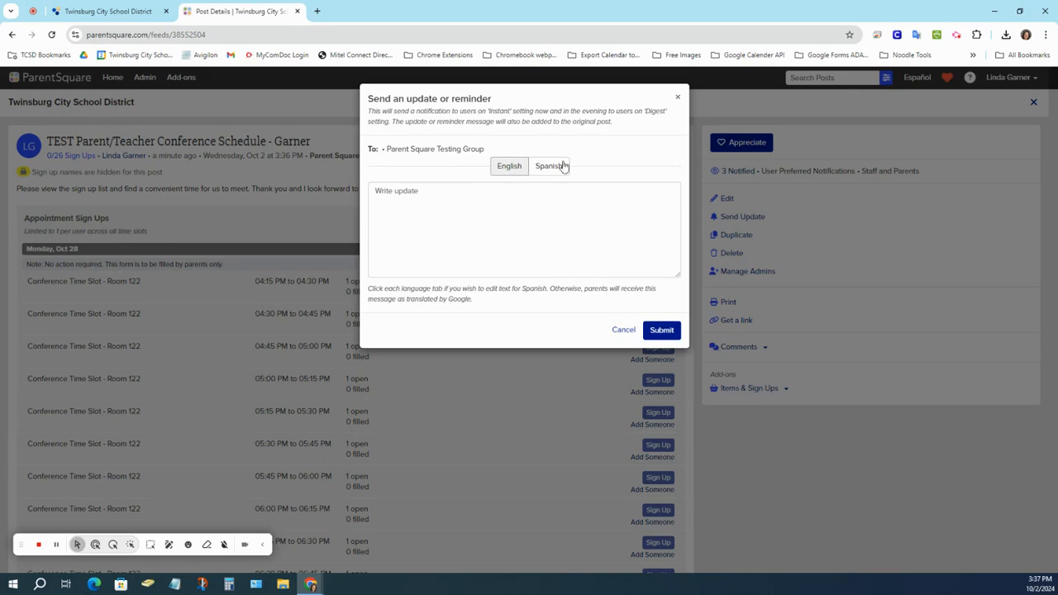
pyautogui.click(678, 98)
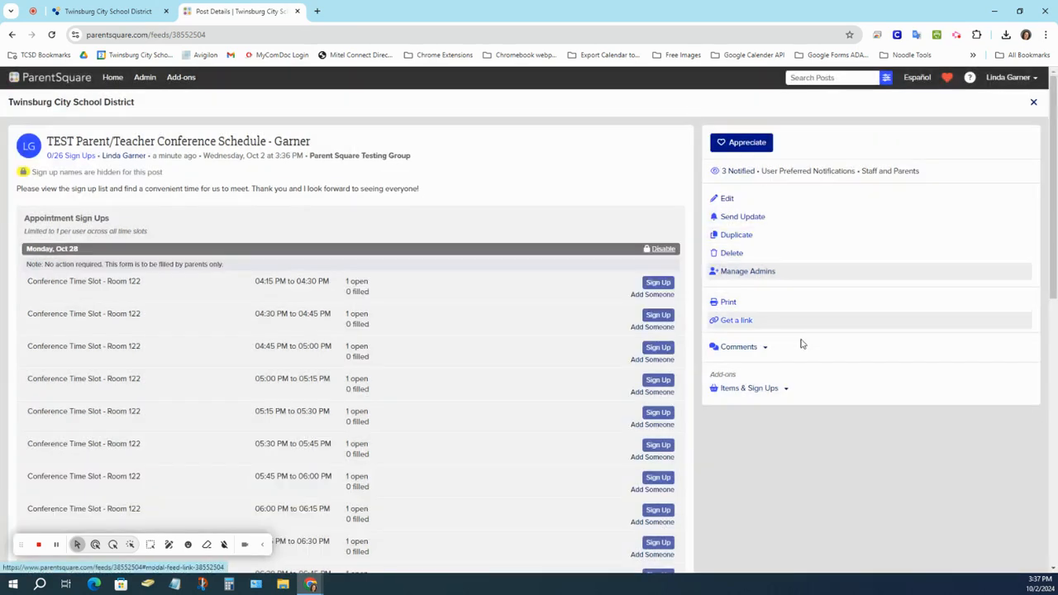
# Open the printable sign-up sheet and bring up its Print dialog.
pyautogui.click(728, 304)
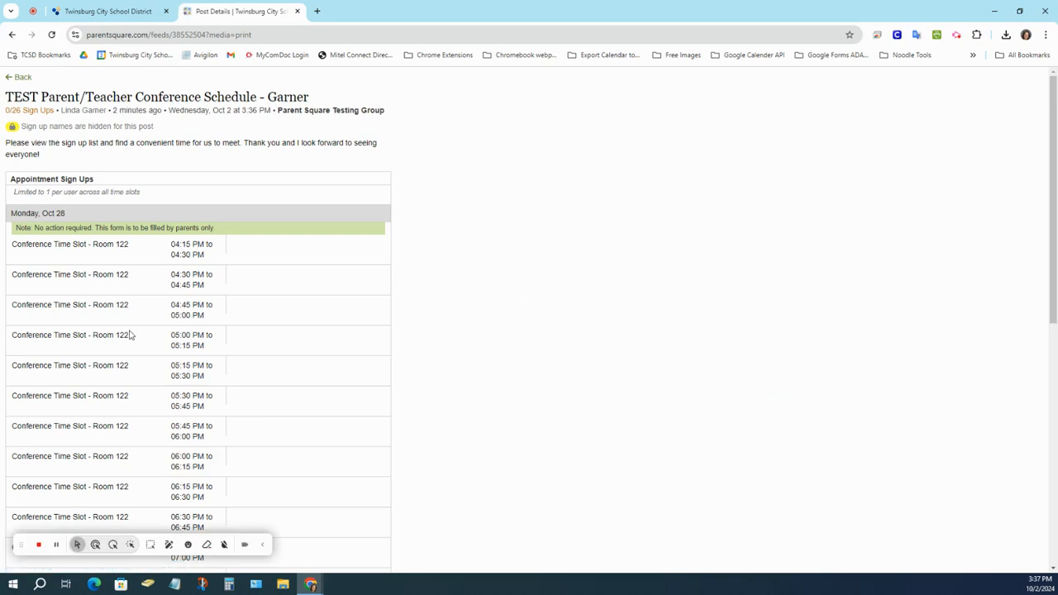
pyautogui.rightClick(119, 301)
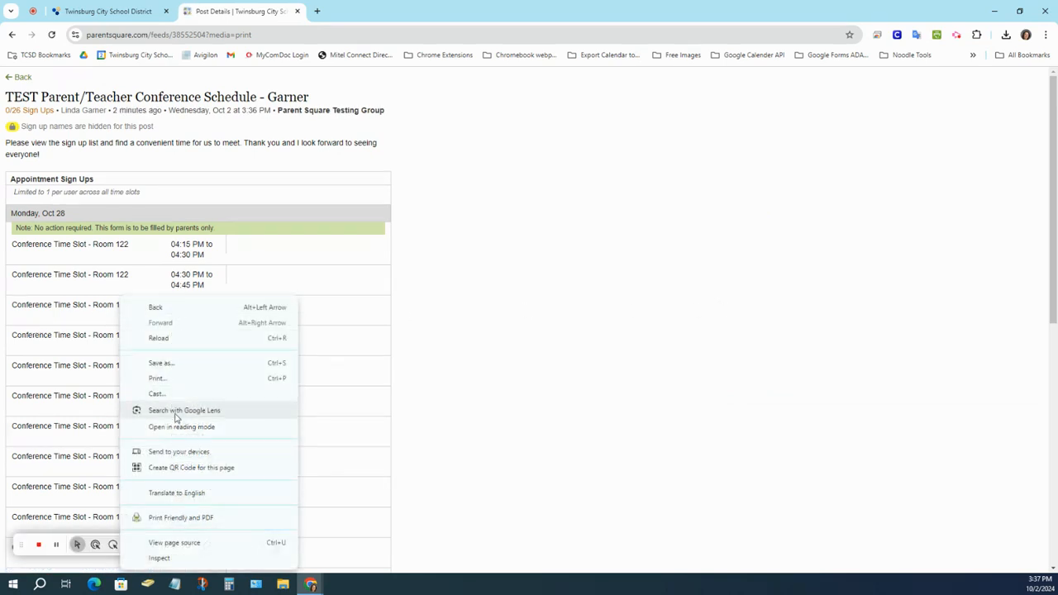
pyautogui.click(157, 377)
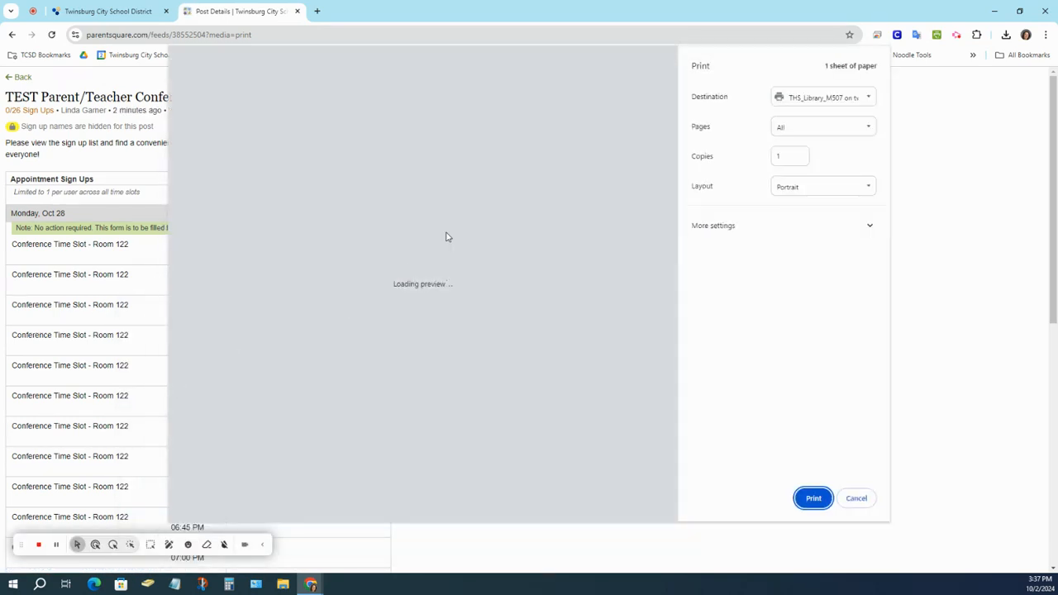
pyautogui.scroll(-8, 463, 248)
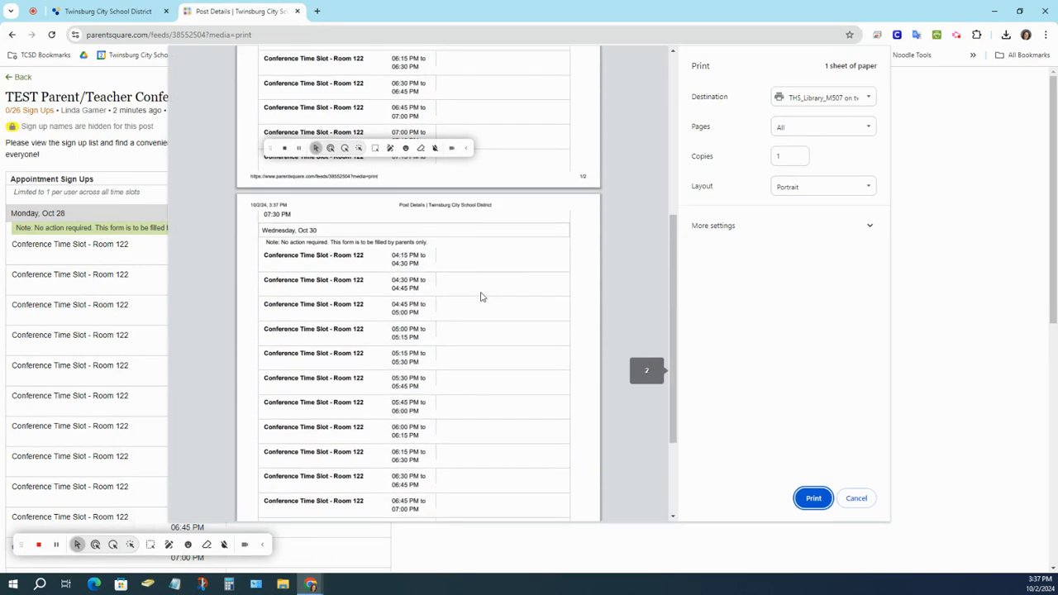
pyautogui.scroll(8, 482, 298)
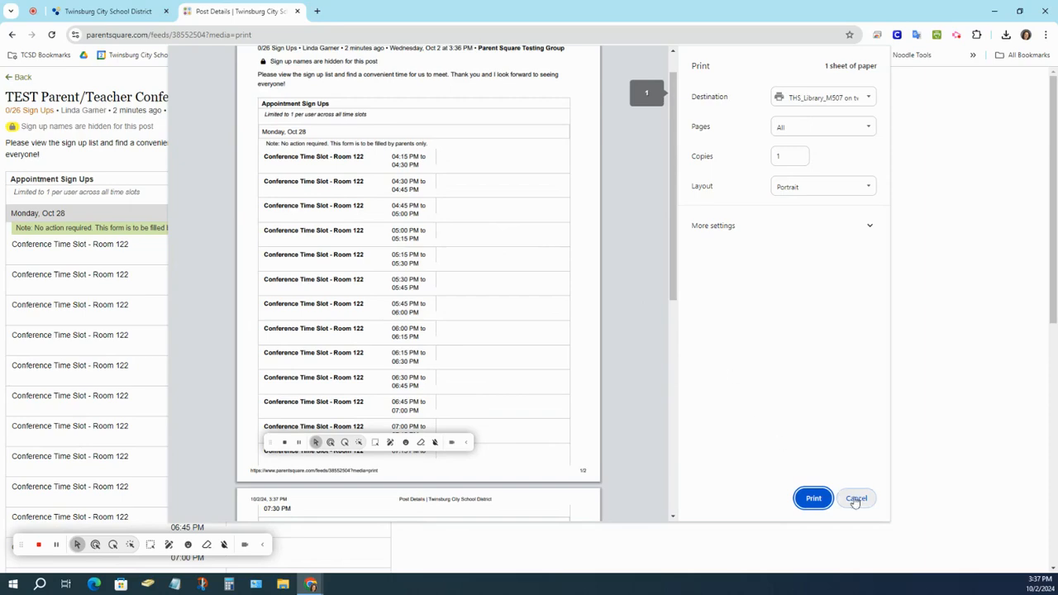
# Cancel printing and go back to the post's full details page.
pyautogui.click(857, 498)
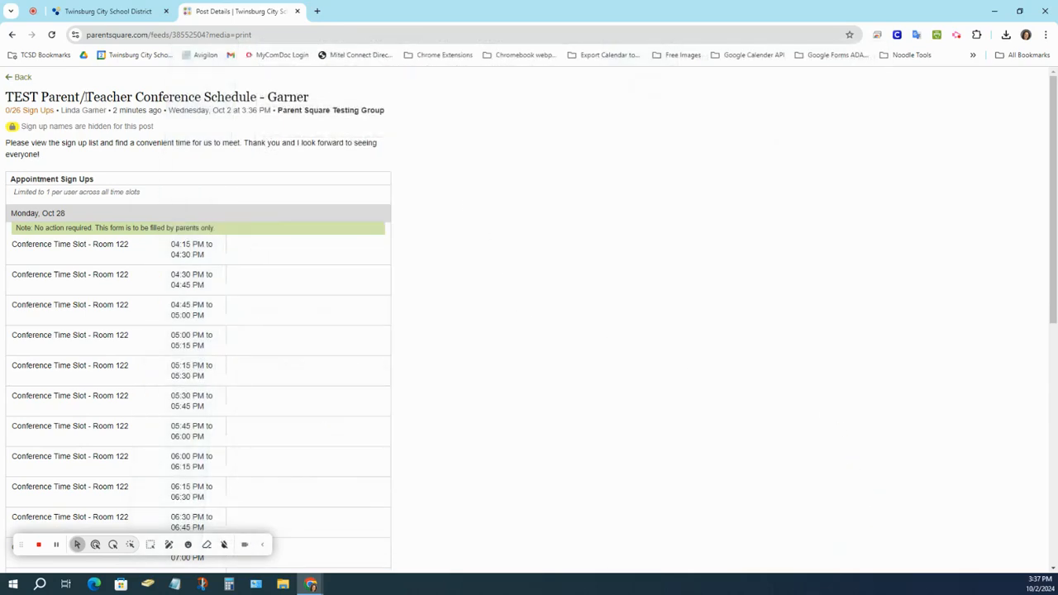
pyautogui.rightClick(12, 38)
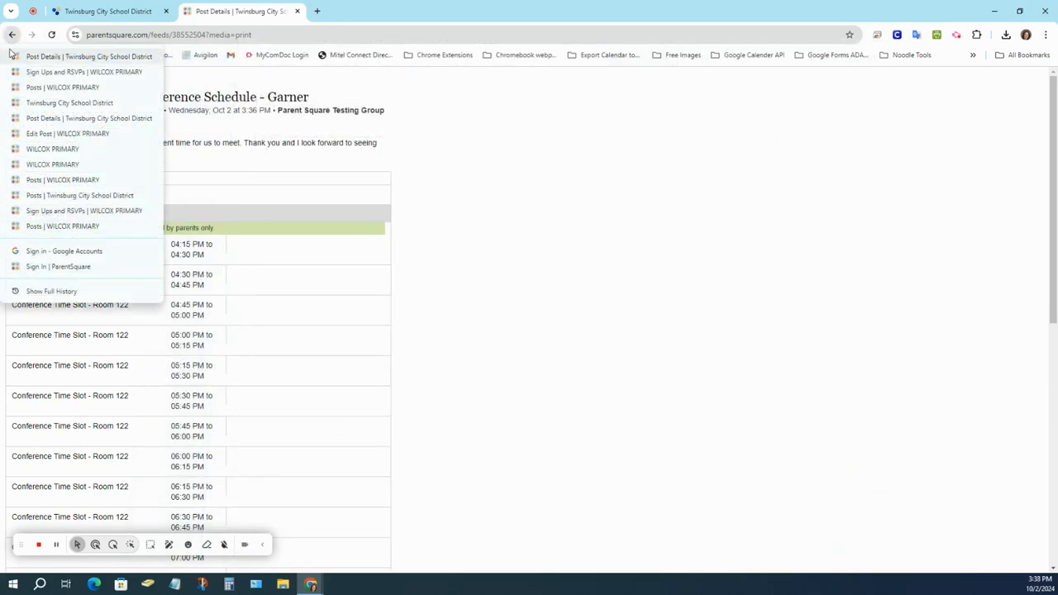
pyautogui.click(12, 39)
pyautogui.click(12, 38)
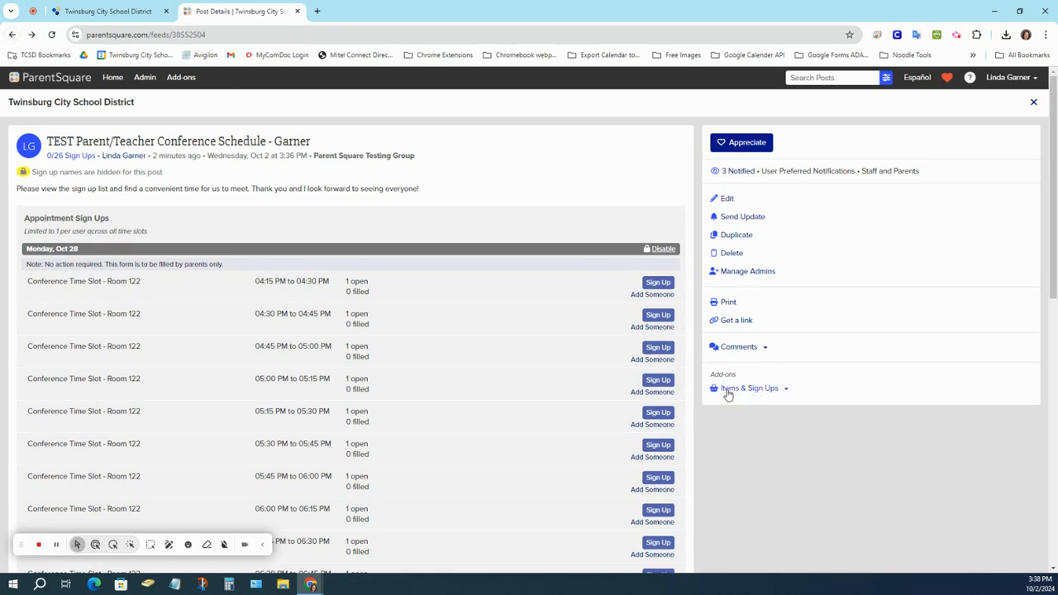
# Open the Items & Sign Ups report and scroll its table of 26 unfilled Room 122 slots.
pyautogui.click(757, 394)
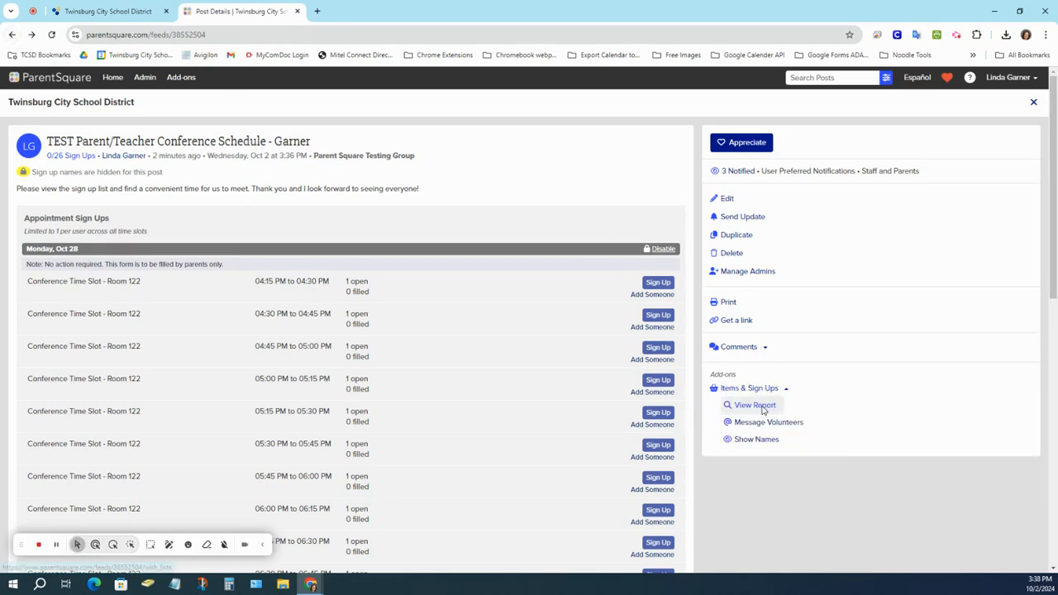
pyautogui.click(753, 406)
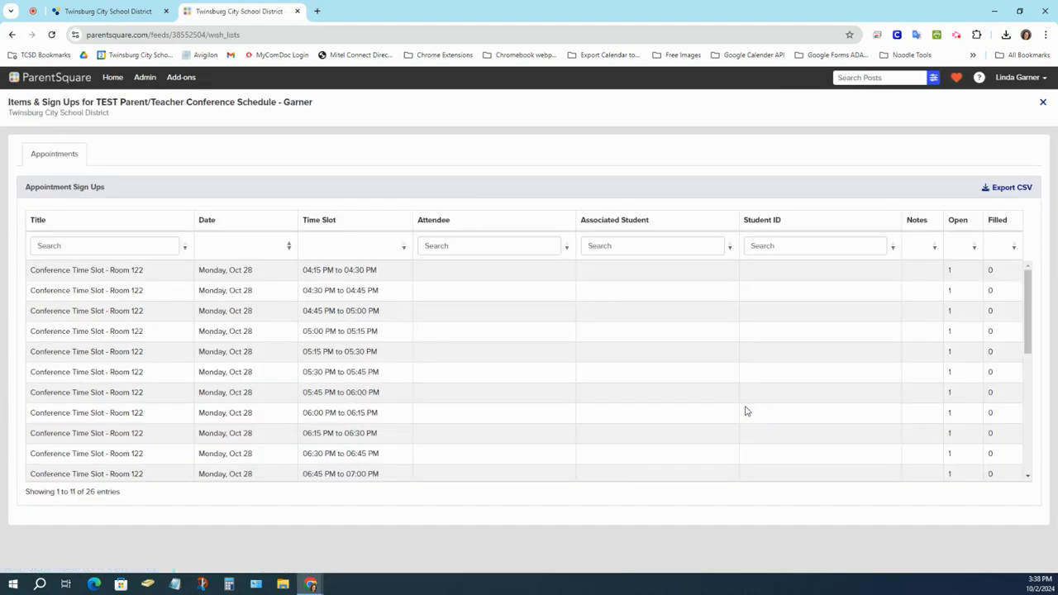
pyautogui.scroll(-3, 568, 361)
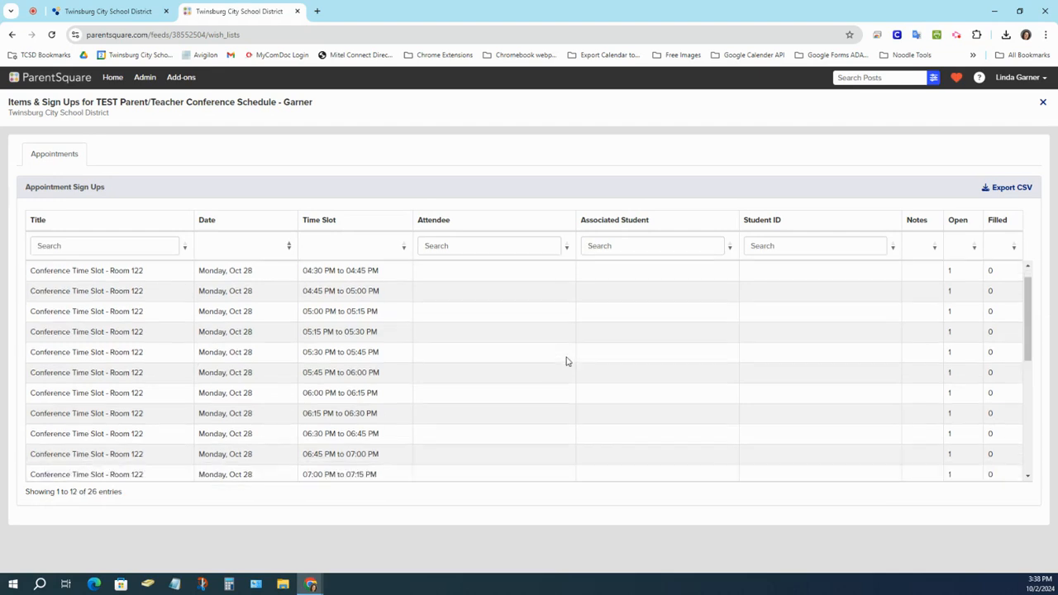
pyautogui.scroll(3, 567, 361)
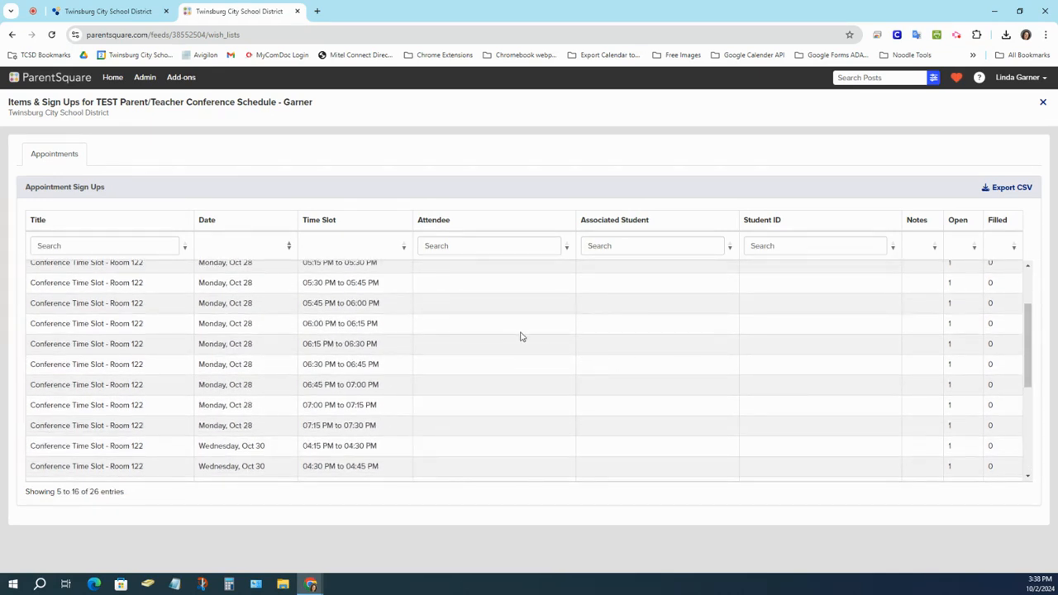
pyautogui.scroll(2, 521, 336)
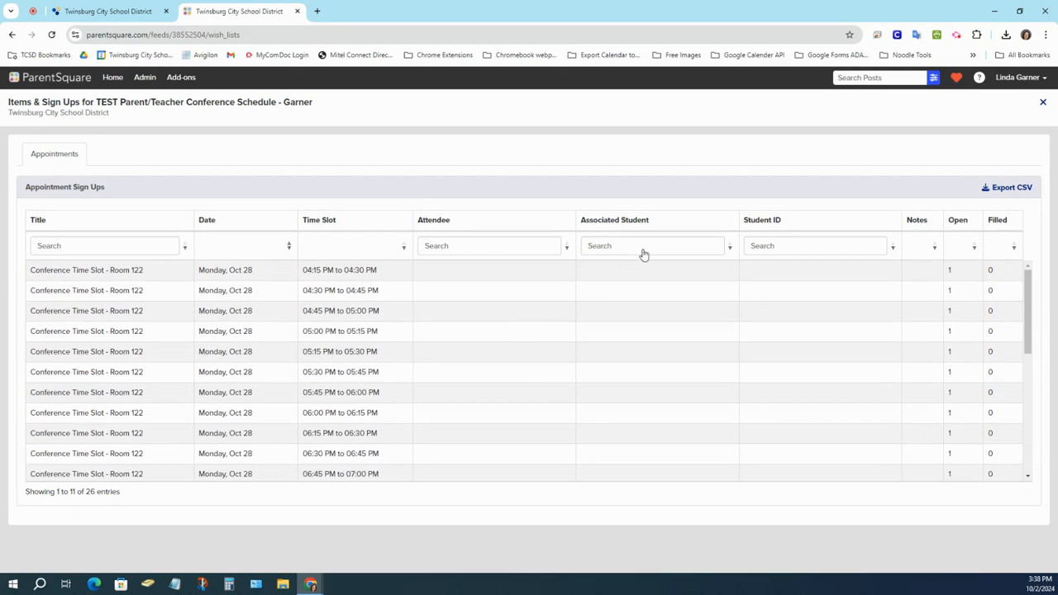
# Go back and look over the Dodge Intermediate conference post with all slots Closed.
pyautogui.click(11, 35)
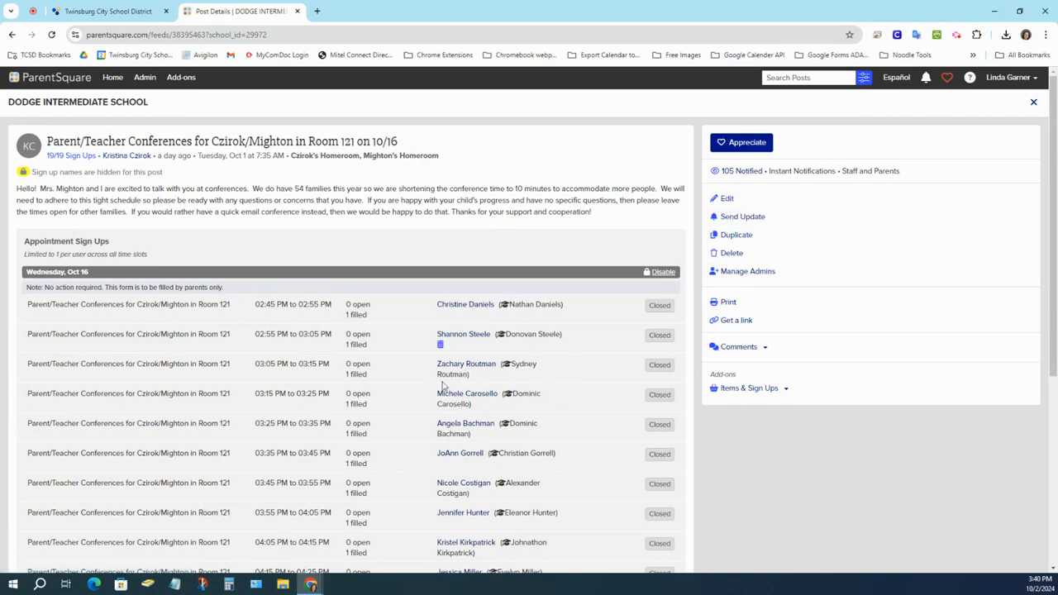
pyautogui.scroll(-4, 548, 397)
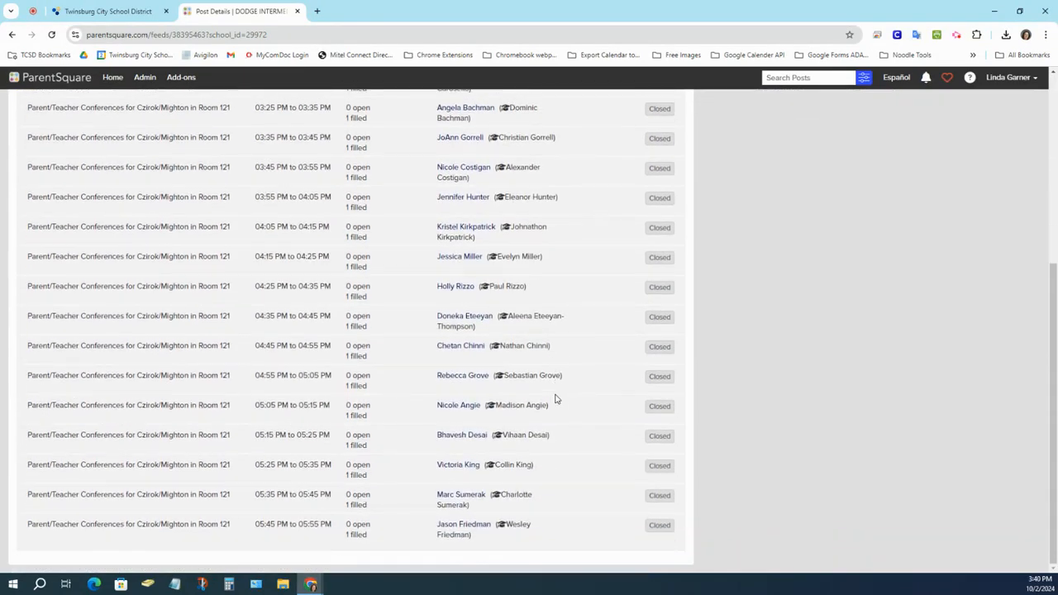
pyautogui.scroll(4, 555, 399)
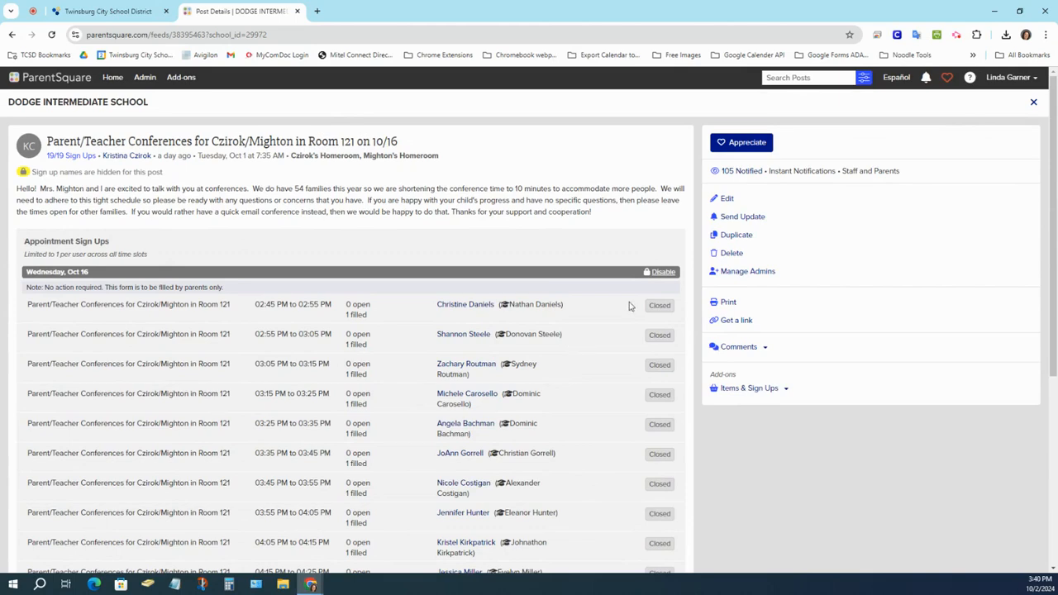
# Open the Room 121 post in the editor, review its 10-minute slots, and exit unsaved.
pyautogui.click(728, 198)
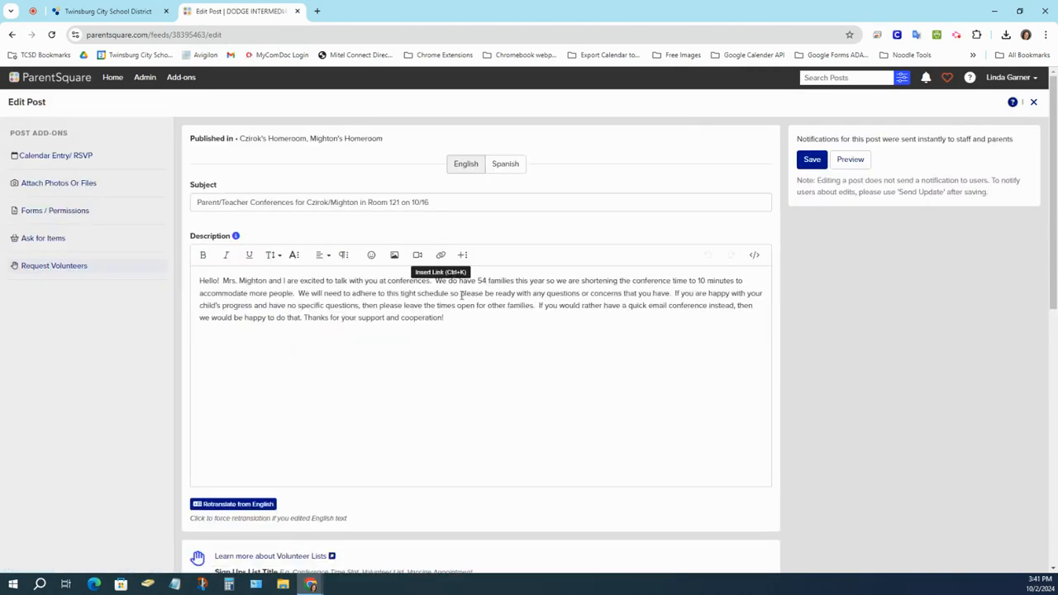
pyautogui.scroll(-10, 467, 317)
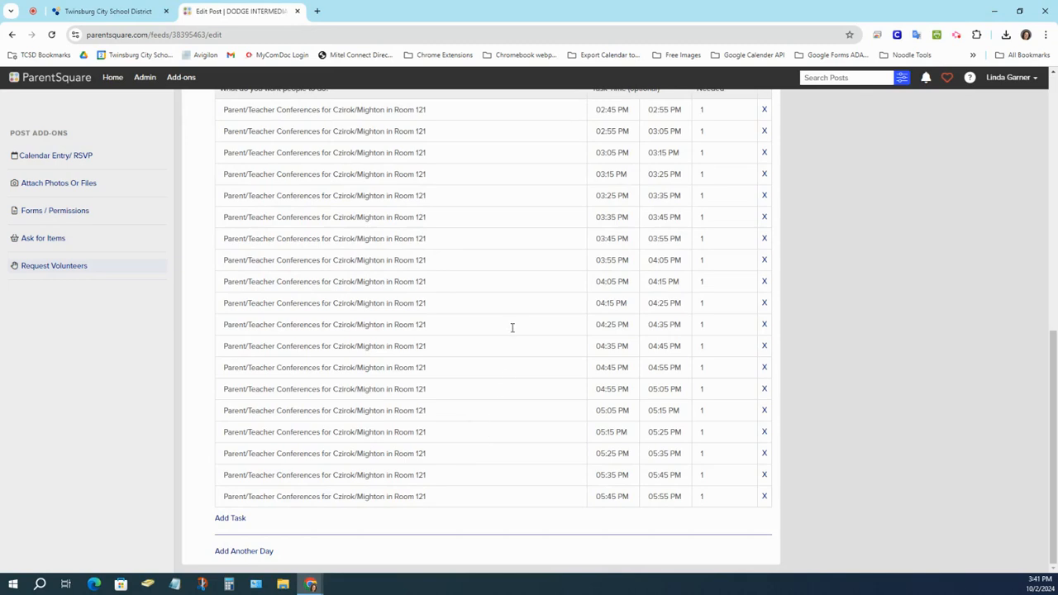
pyautogui.scroll(3, 512, 327)
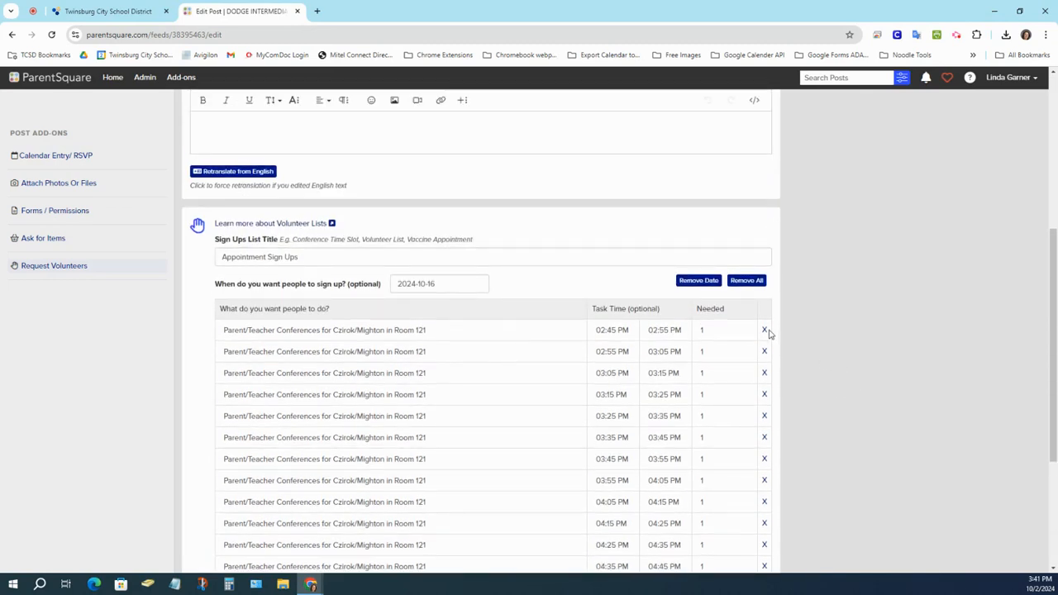
pyautogui.scroll(4, 817, 331)
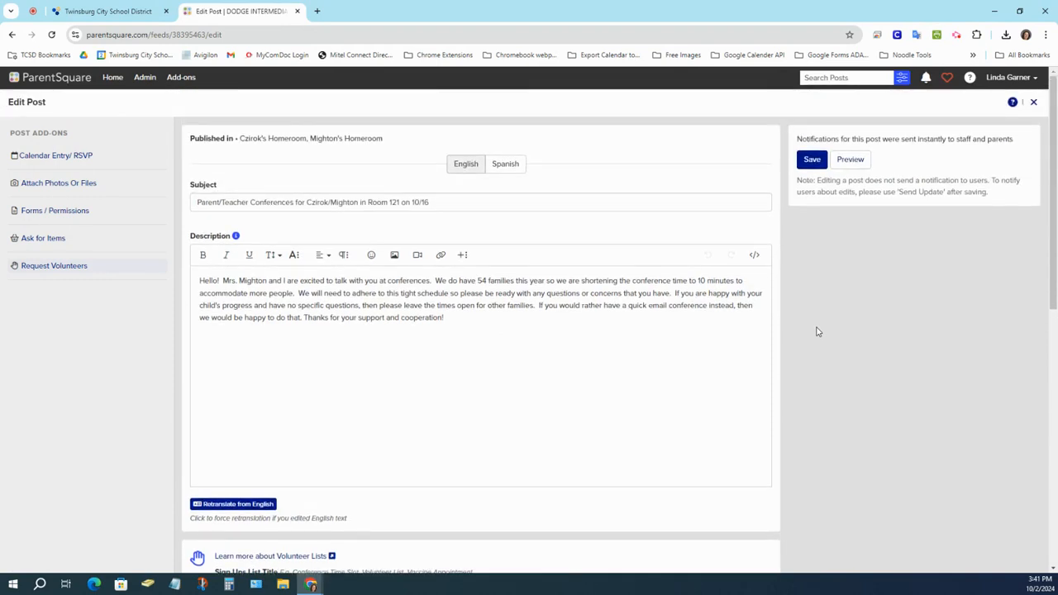
pyautogui.click(1031, 100)
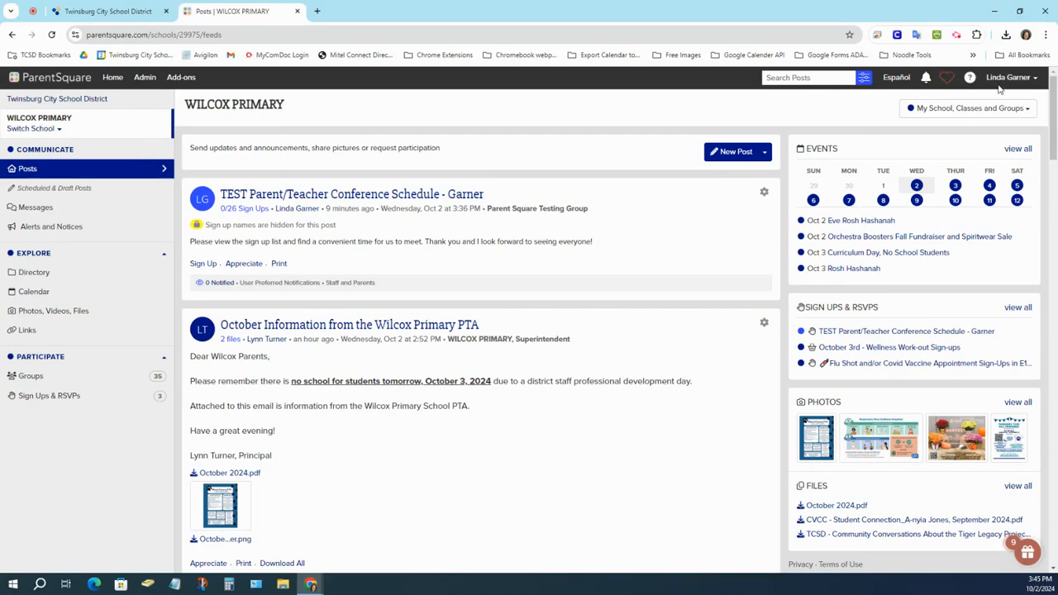
# Return to the Wilcox Primary home feed and expand the Explore and Participate sidebar sections.
pyautogui.click(114, 79)
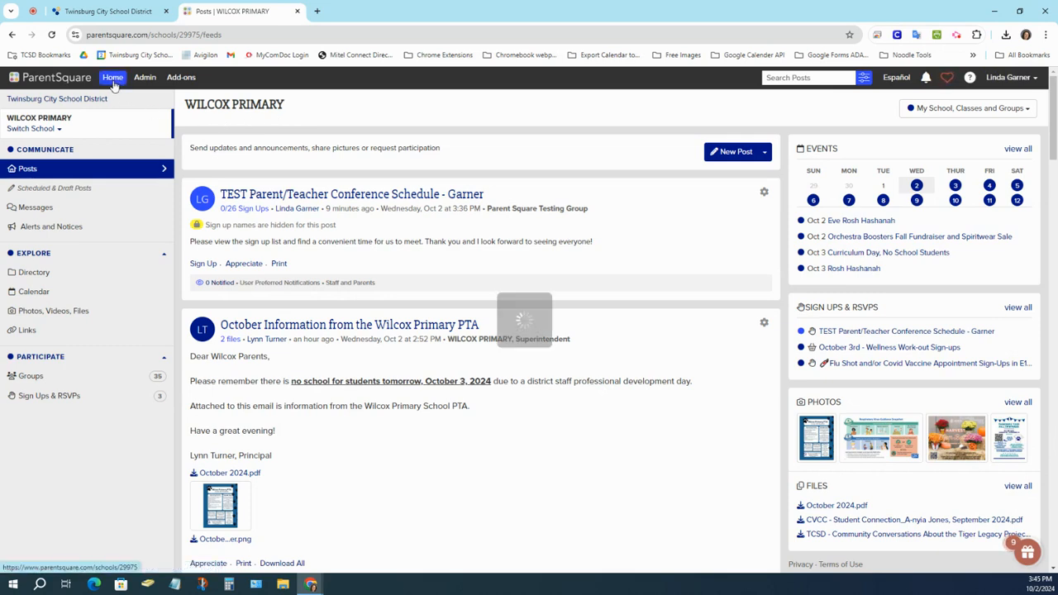
pyautogui.click(34, 253)
pyautogui.click(40, 356)
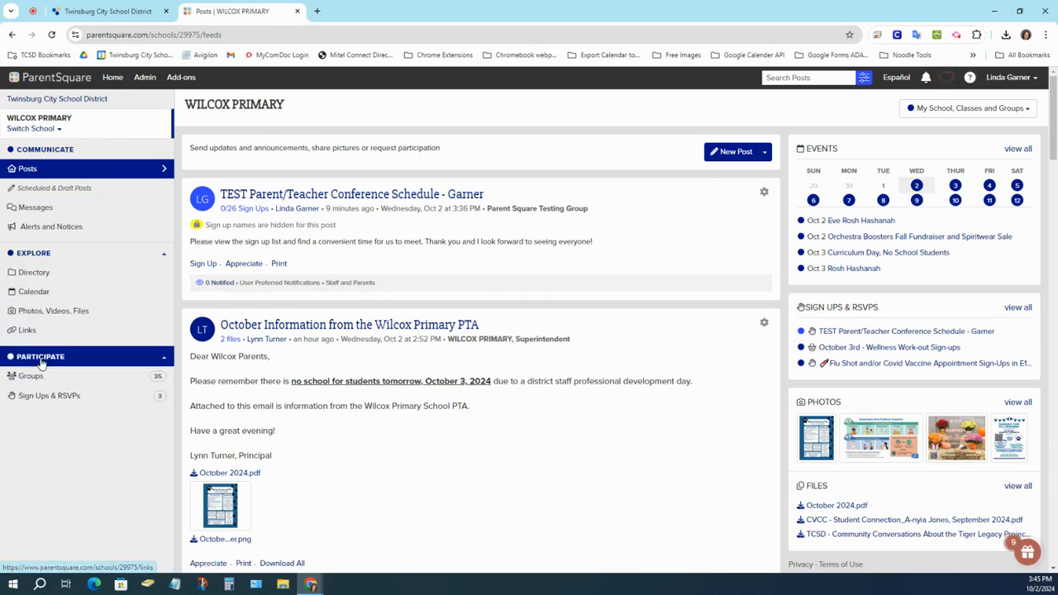
# In Sign Ups & RSVPs, expand the TEST conference post to show its slots.
pyautogui.click(28, 401)
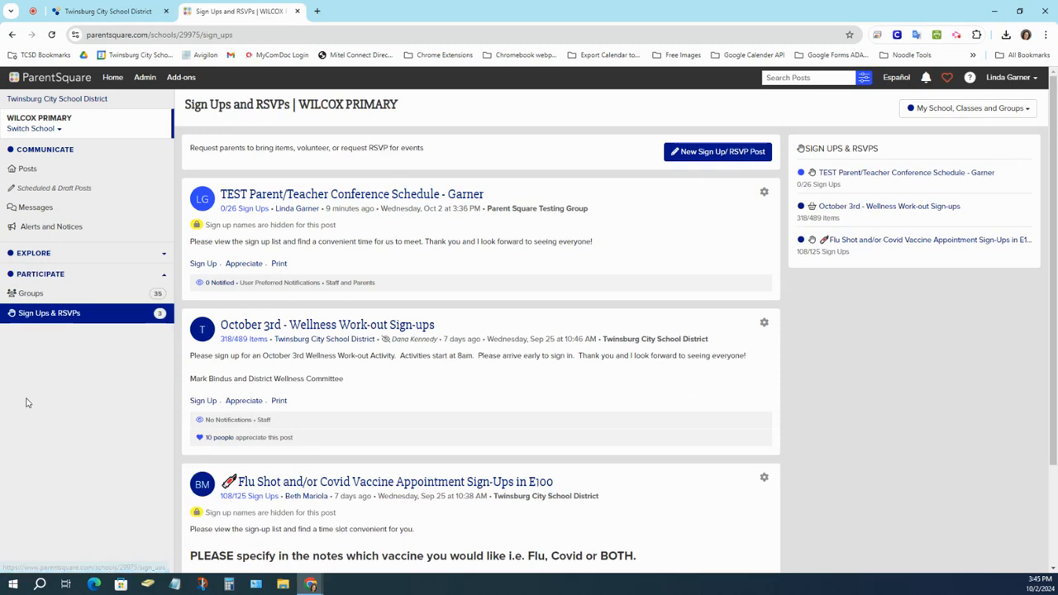
pyautogui.click(335, 199)
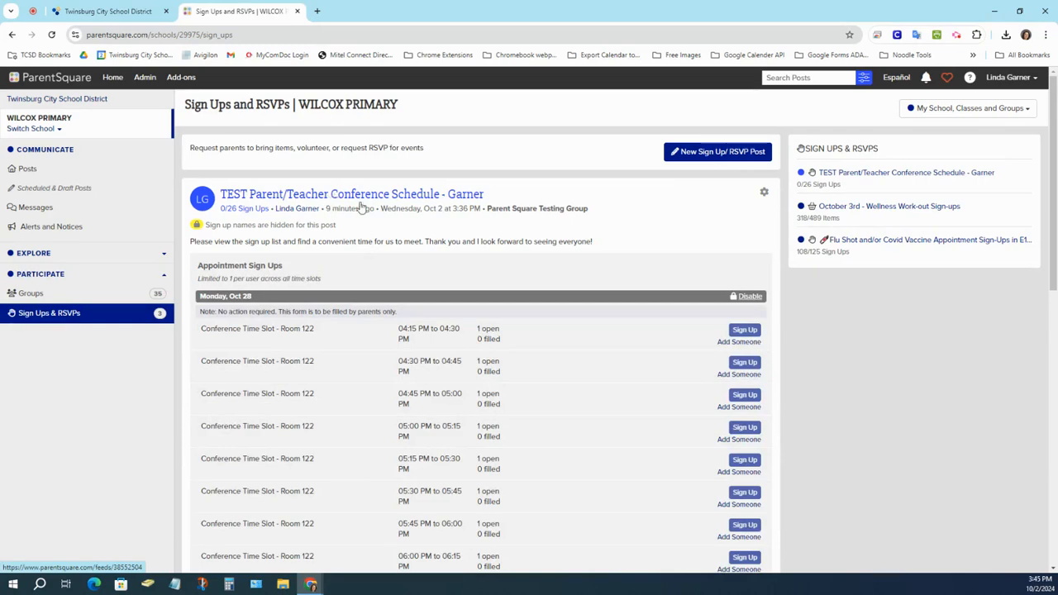
pyautogui.scroll(-3, 576, 367)
pyautogui.scroll(-2, 570, 368)
# View all sign-ups and scroll through the unfilled Oct 28 and Oct 30 Room 122 slots.
pyautogui.click(484, 369)
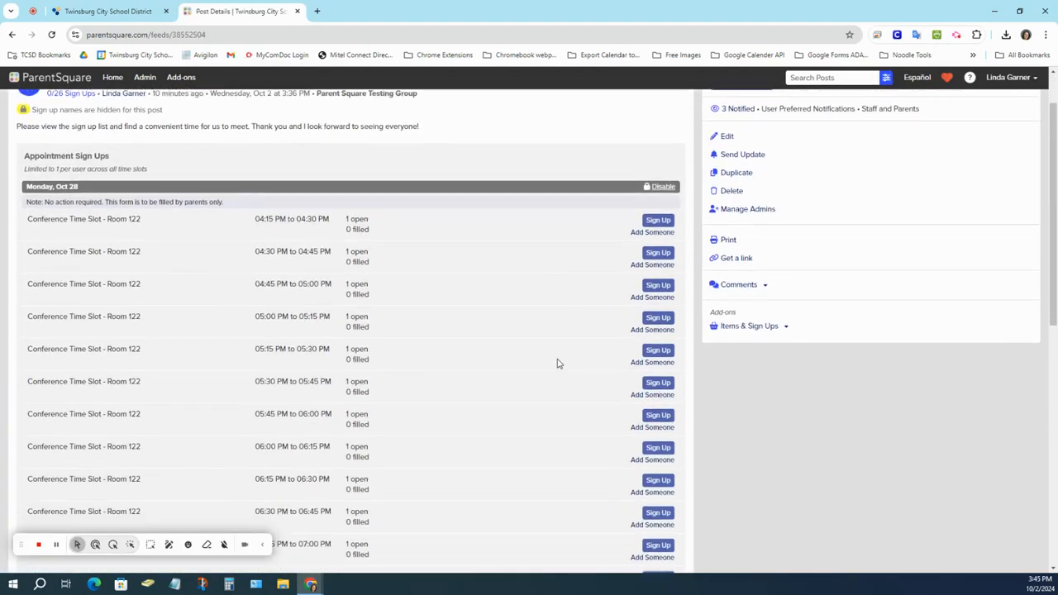
pyautogui.scroll(-4, 556, 364)
pyautogui.scroll(4, 555, 366)
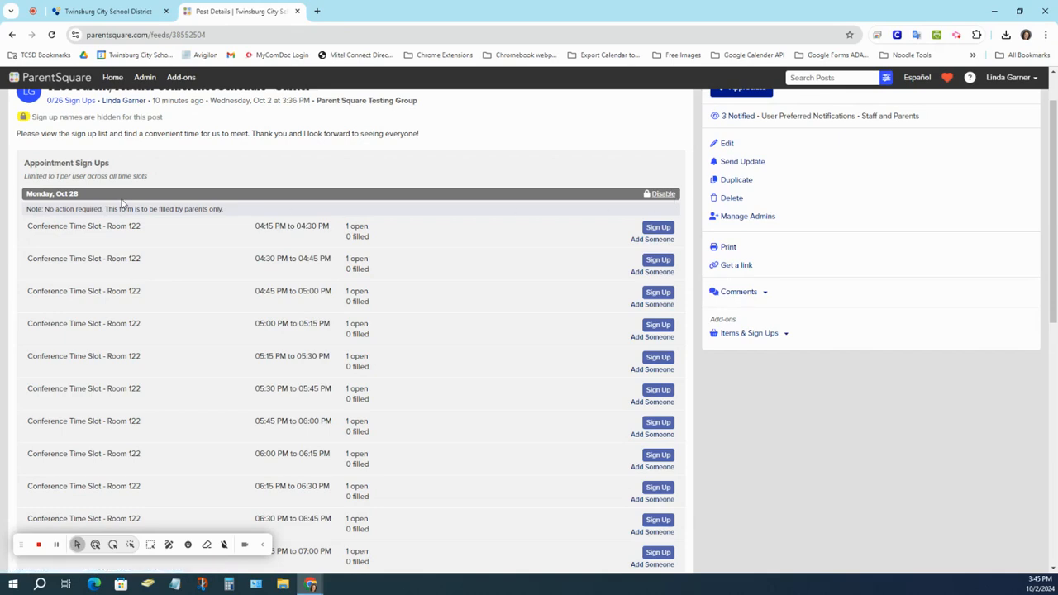
pyautogui.scroll(-5, 463, 317)
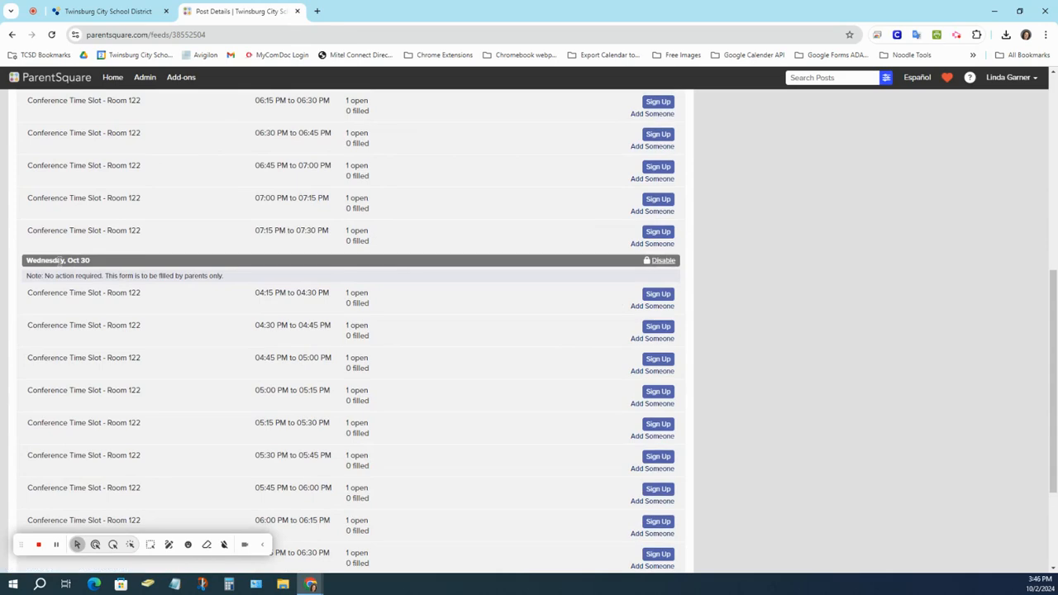
pyautogui.scroll(4, 435, 279)
pyautogui.scroll(1, 438, 277)
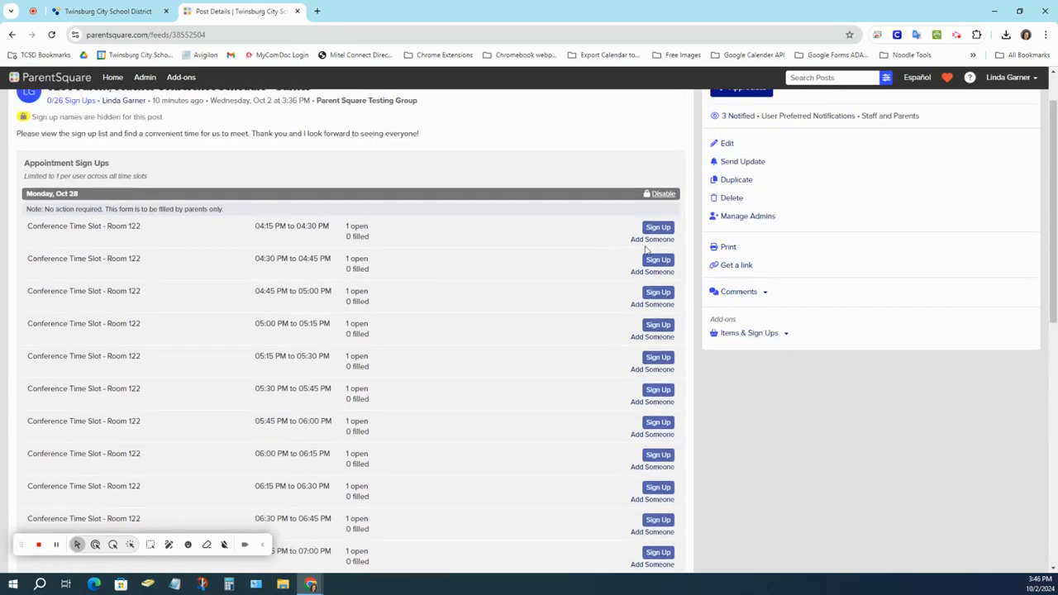
# Disable all sign-ups for the TEST conference post so every Room 122 slot on Oct 28 and Oct 30 shows Closed.
pyautogui.click(663, 195)
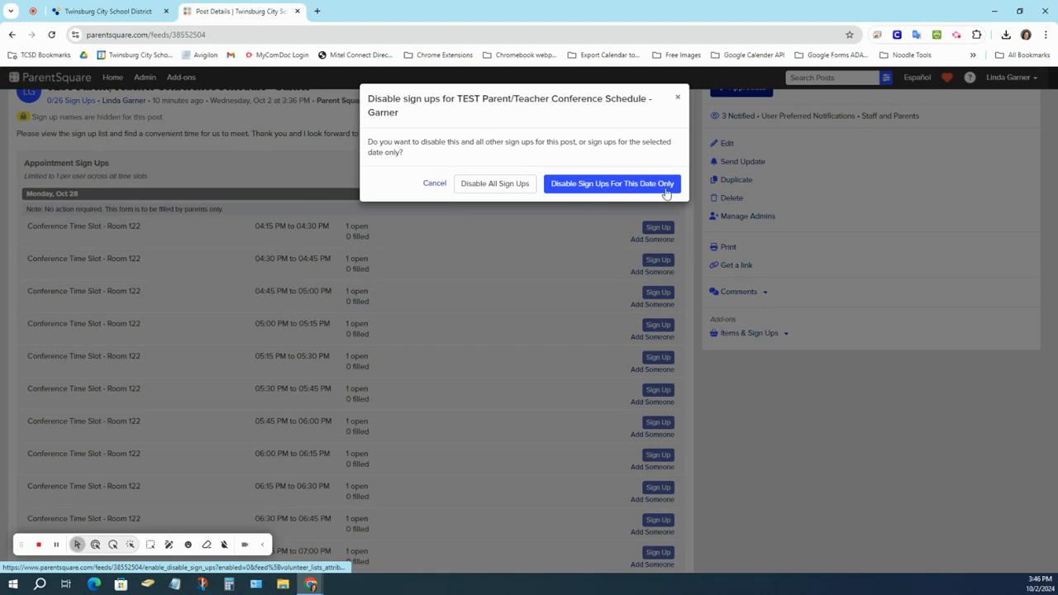
pyautogui.click(487, 183)
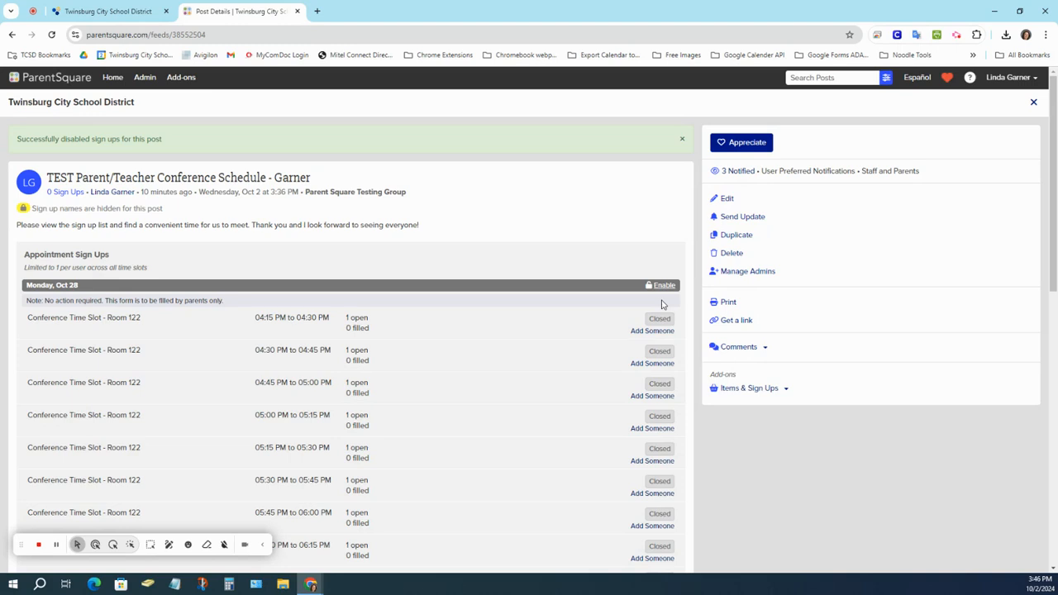
pyautogui.scroll(-6, 661, 303)
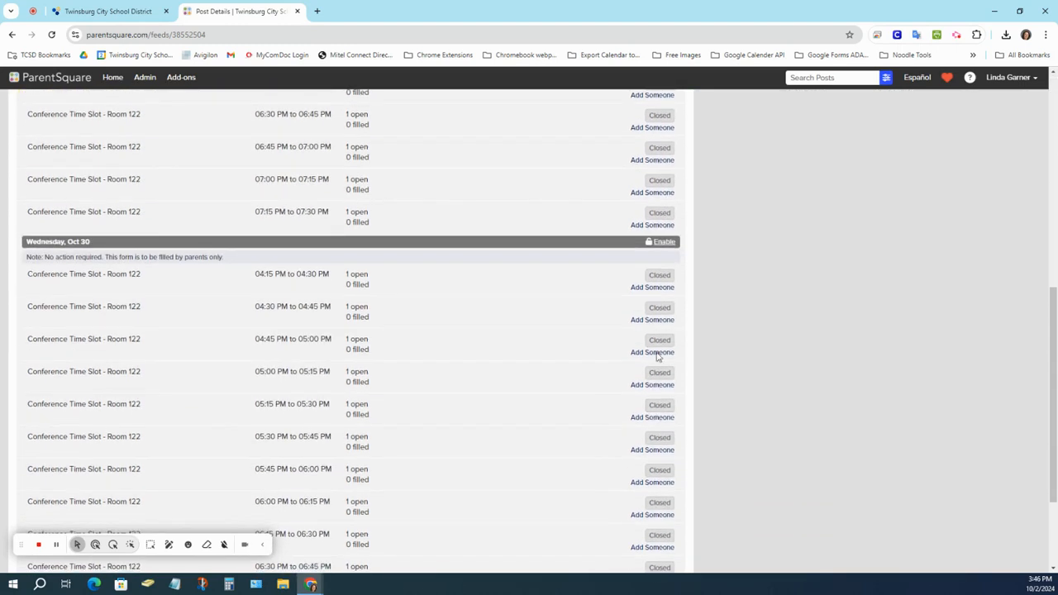